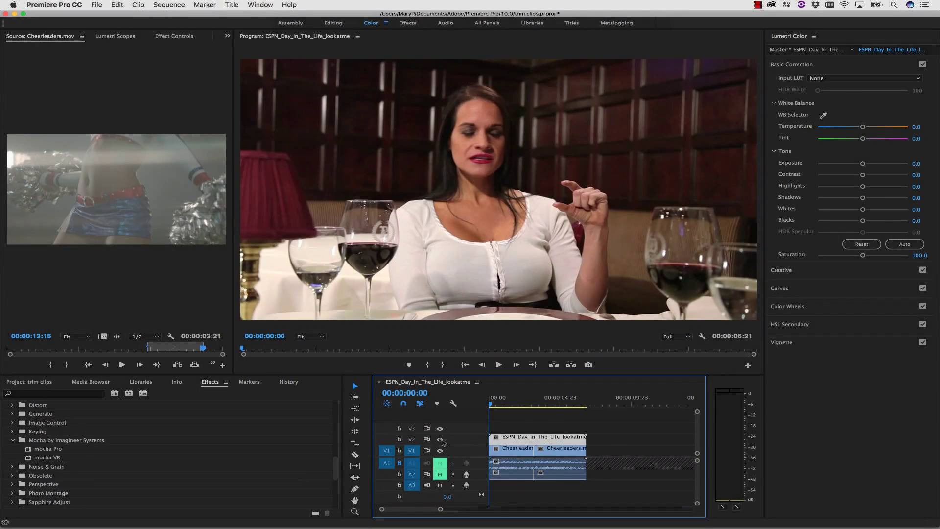
- Hide the V2 track to view the cheerleader clips beneath it, and restore the track with its restaurant clip selected
{"action": "left_click", "coordinate": [440, 439]}
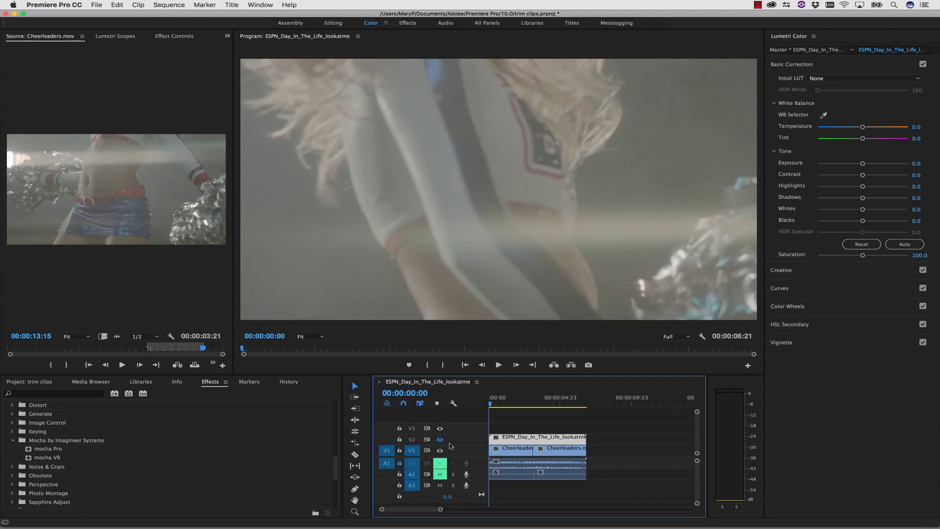
{"action": "left_click", "coordinate": [541, 449]}
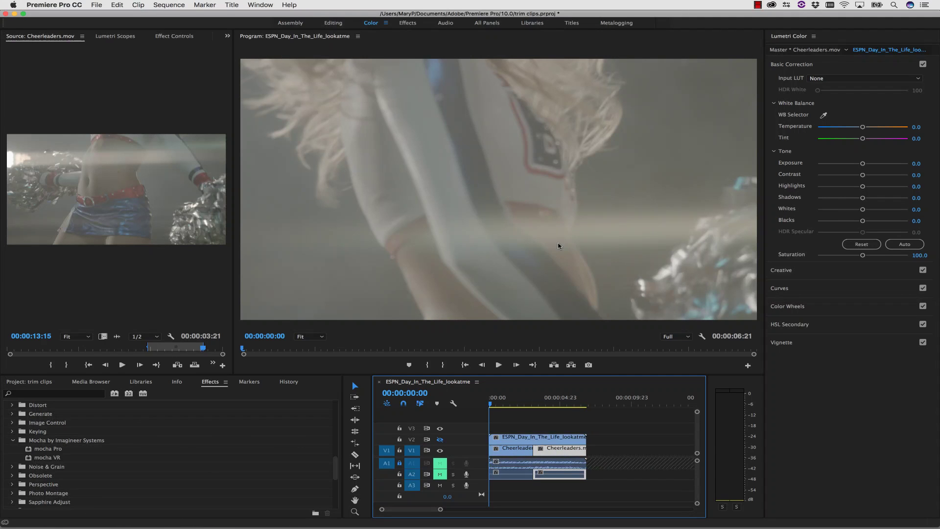
{"action": "left_click", "coordinate": [514, 438]}
{"action": "left_click", "coordinate": [440, 439]}
- Apply the mocha Pro effect to the ESPN_Day_In_The_Life_lookatme clip on track V2
{"action": "left_click", "coordinate": [211, 386]}
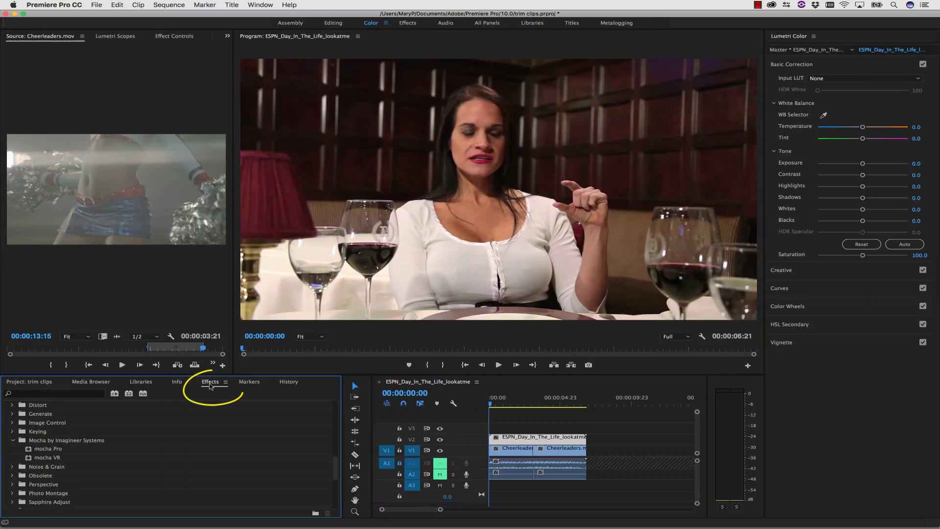
{"action": "left_click", "coordinate": [39, 450]}
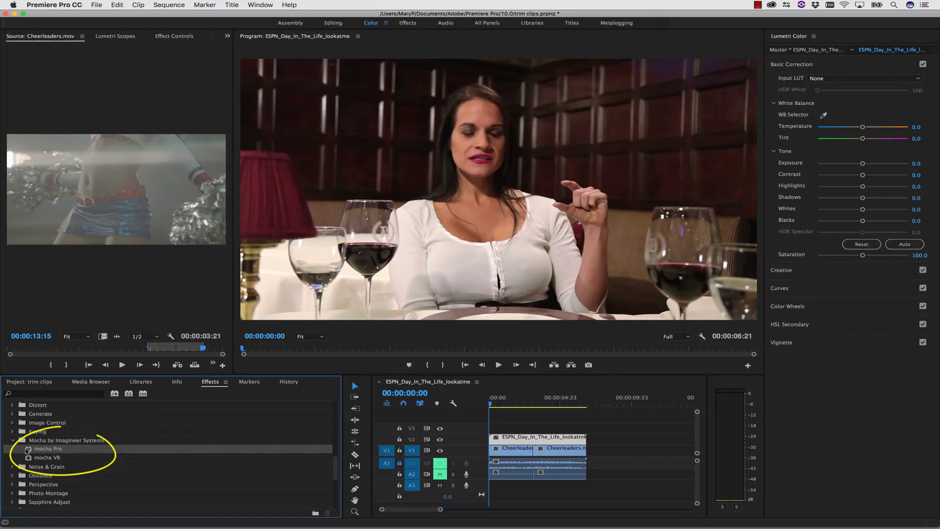
{"action": "left_click_drag", "start_coordinate": [39, 448], "coordinate": [534, 440]}
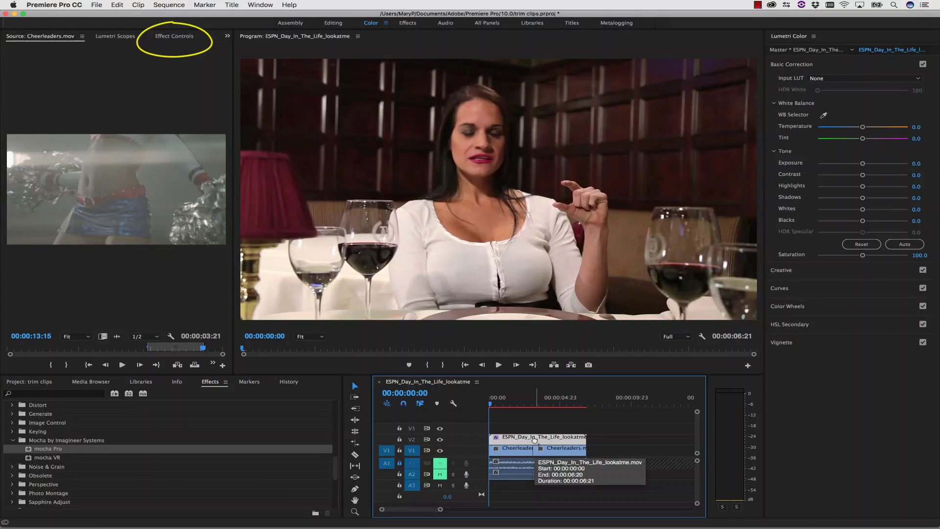
- Set the program monitor's playback resolution to Full and launch mocha from the clip's mocha Pro effect
{"action": "left_click", "coordinate": [176, 37]}
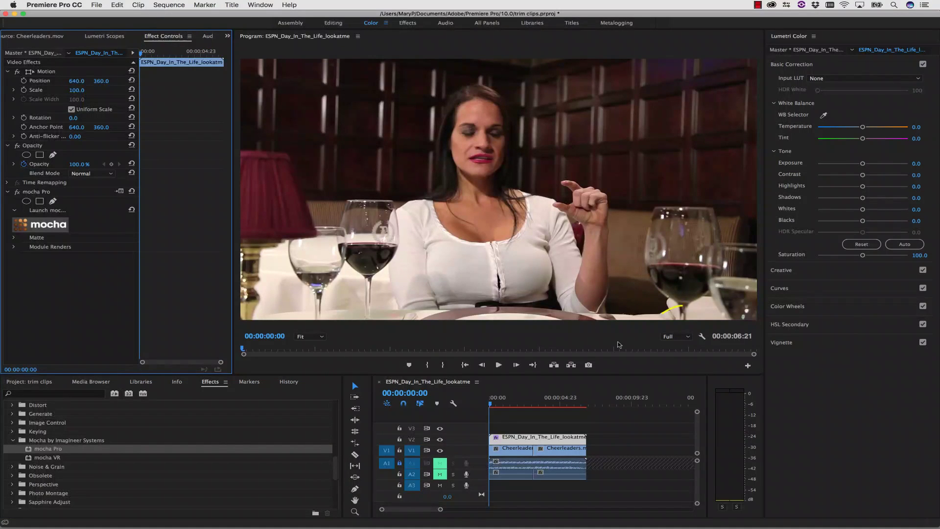
{"action": "left_click", "coordinate": [684, 337]}
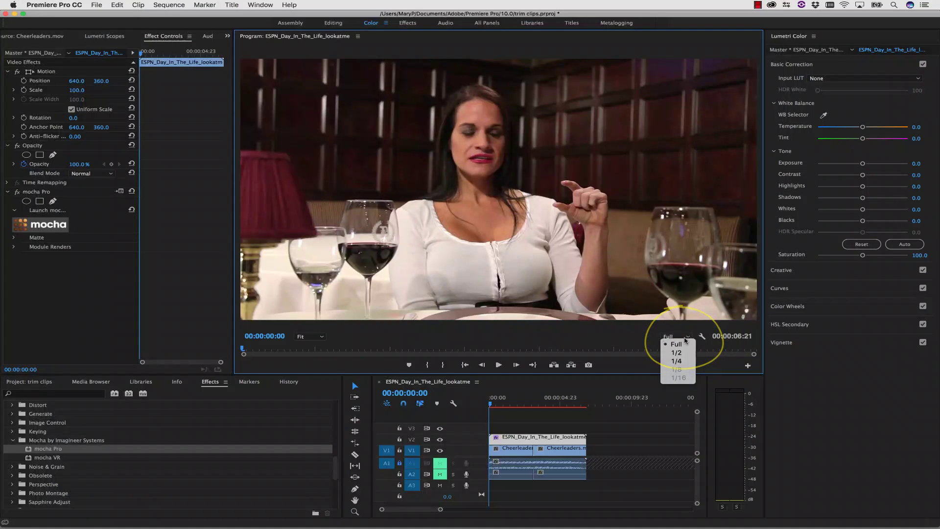
{"action": "left_click", "coordinate": [682, 345]}
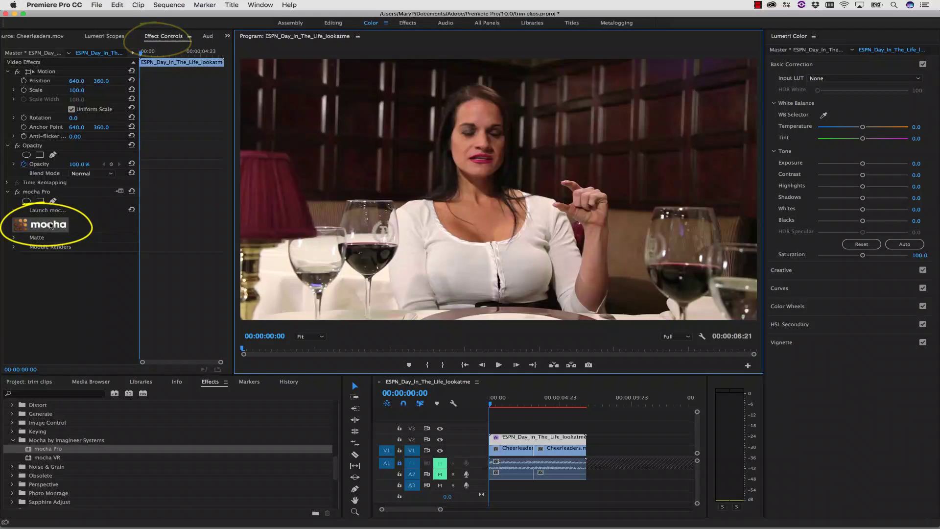
{"action": "left_click", "coordinate": [50, 225]}
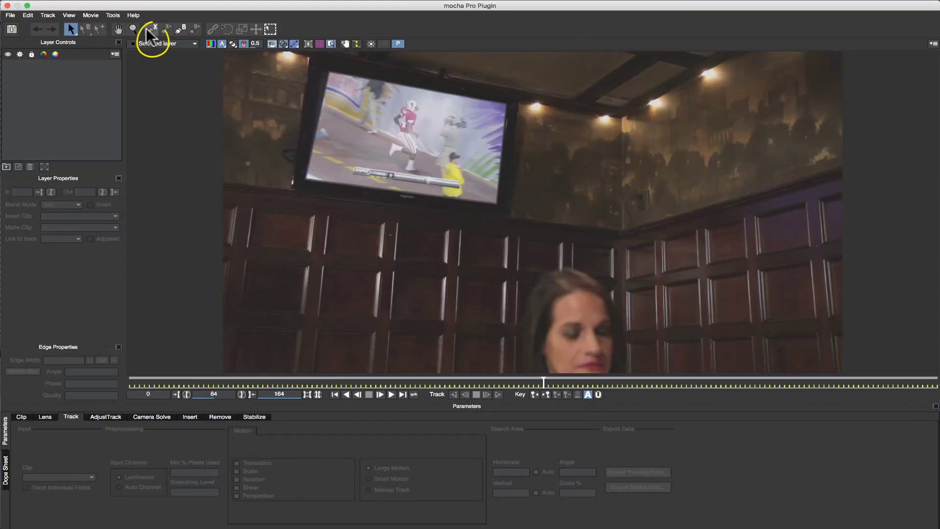
- Draw a closed X-spline around the wall and panelling beside the TV's left edge at frame 84
{"action": "left_click", "coordinate": [150, 29]}
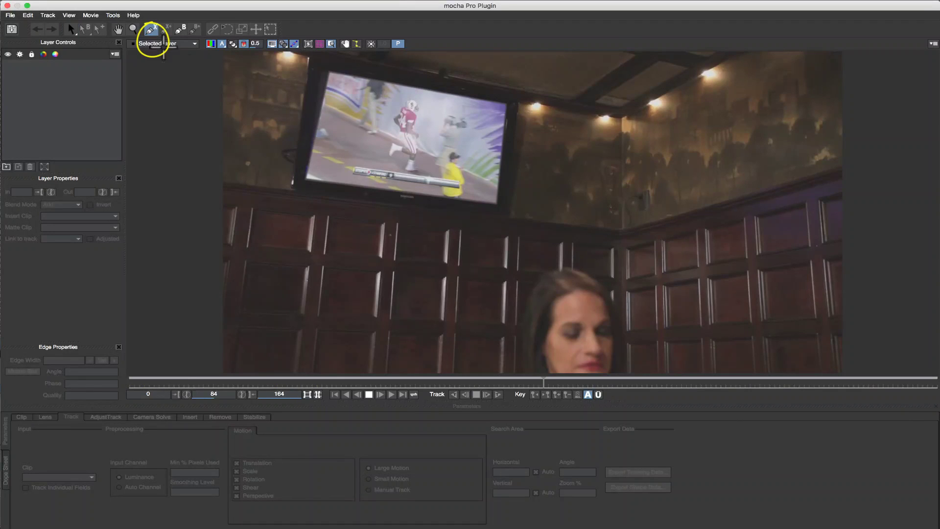
{"action": "left_click", "coordinate": [201, 78]}
{"action": "left_click", "coordinate": [274, 77]}
{"action": "left_click", "coordinate": [283, 114]}
{"action": "left_click", "coordinate": [266, 169]}
{"action": "left_click", "coordinate": [273, 178]}
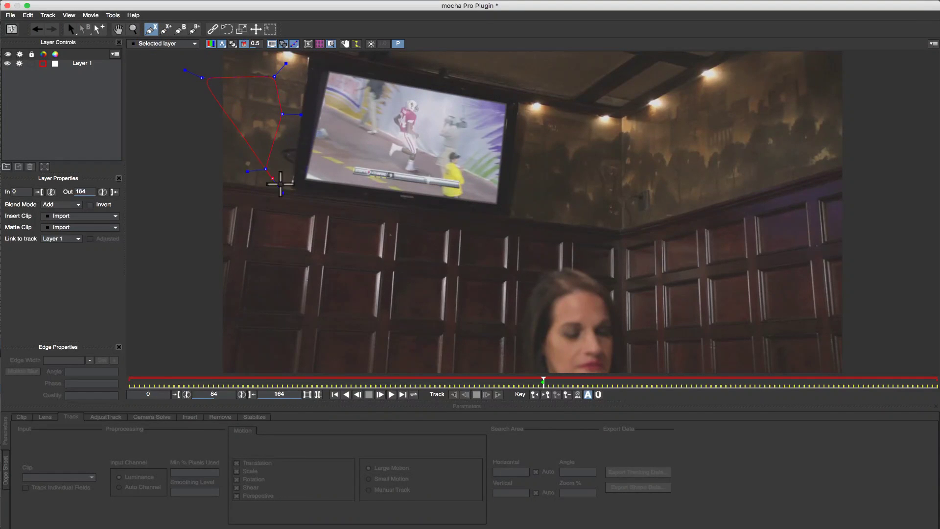
{"action": "left_click", "coordinate": [212, 308]}
{"action": "right_click", "coordinate": [216, 224]}
- Add a second closed X-spline to Layer 1 around the wall area just right of the TV
{"action": "left_click", "coordinate": [164, 30]}
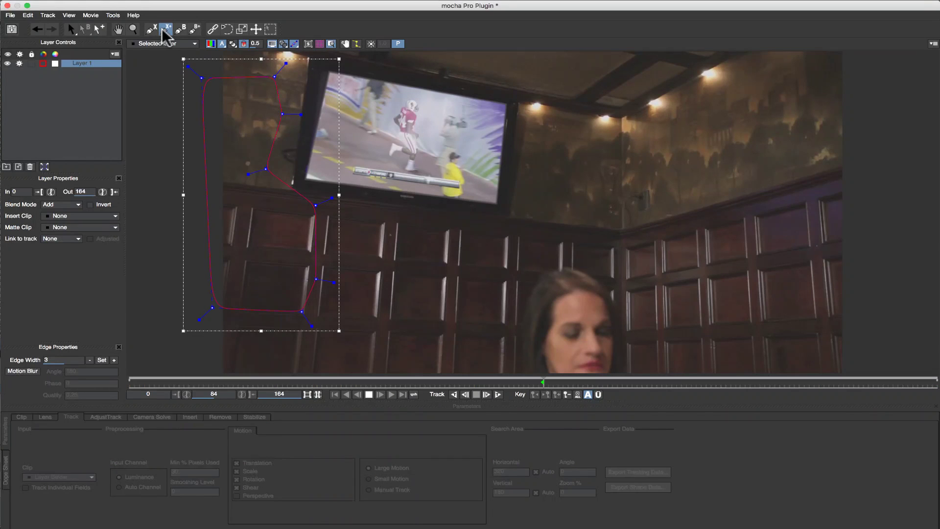
{"action": "left_click", "coordinate": [526, 88]}
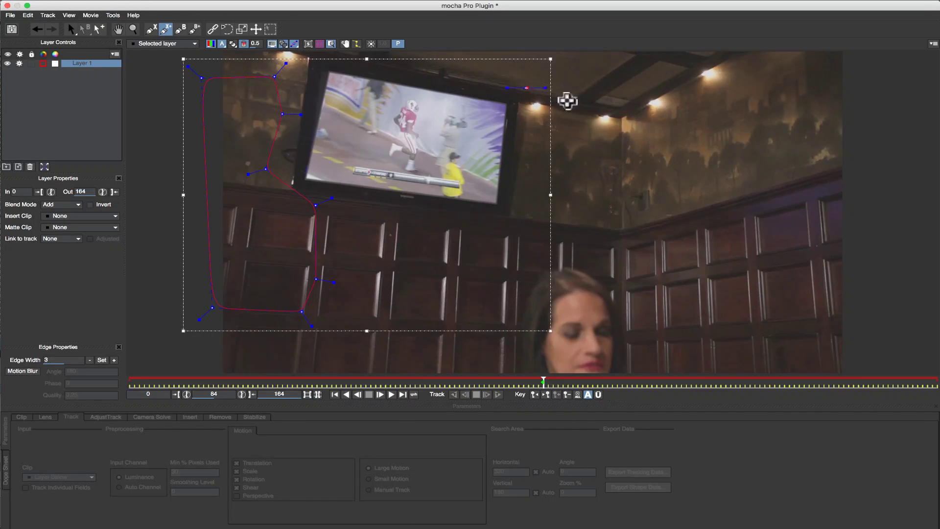
{"action": "left_click", "coordinate": [628, 101]}
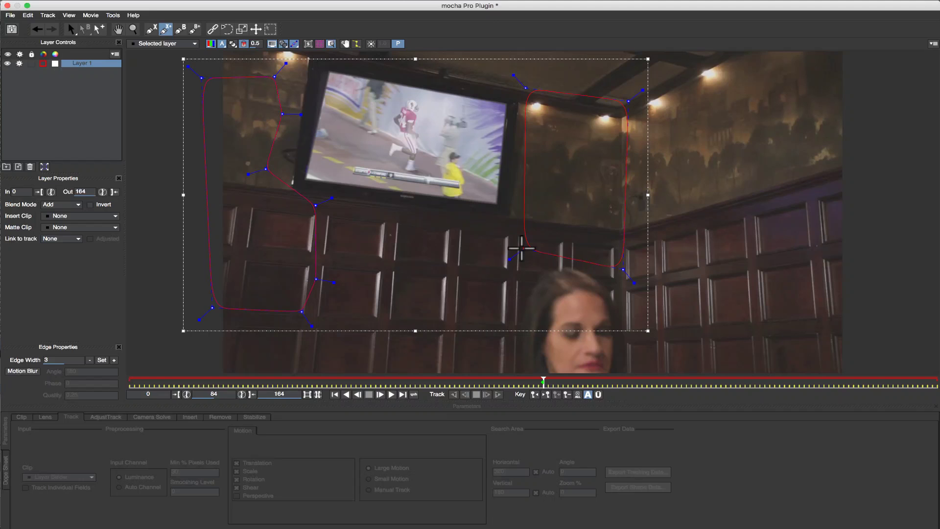
{"action": "right_click", "coordinate": [521, 214]}
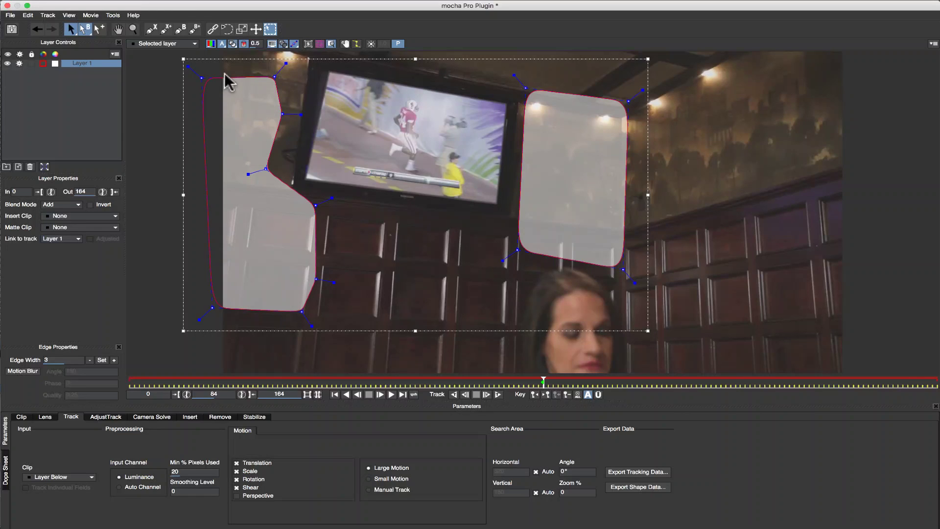
- Hide the layer matte overlay, show the planar surface and align its four corners with the TV screen's corners
{"action": "left_click", "coordinate": [233, 45]}
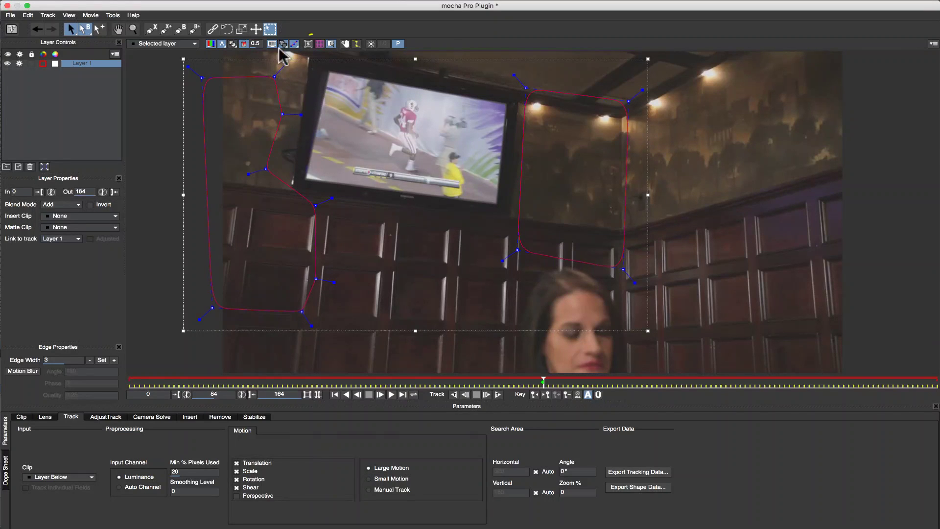
{"action": "left_click", "coordinate": [307, 44]}
{"action": "left_click_drag", "start_coordinate": [302, 105], "coordinate": [506, 104]}
{"action": "left_click_drag", "start_coordinate": [301, 283], "coordinate": [498, 201]}
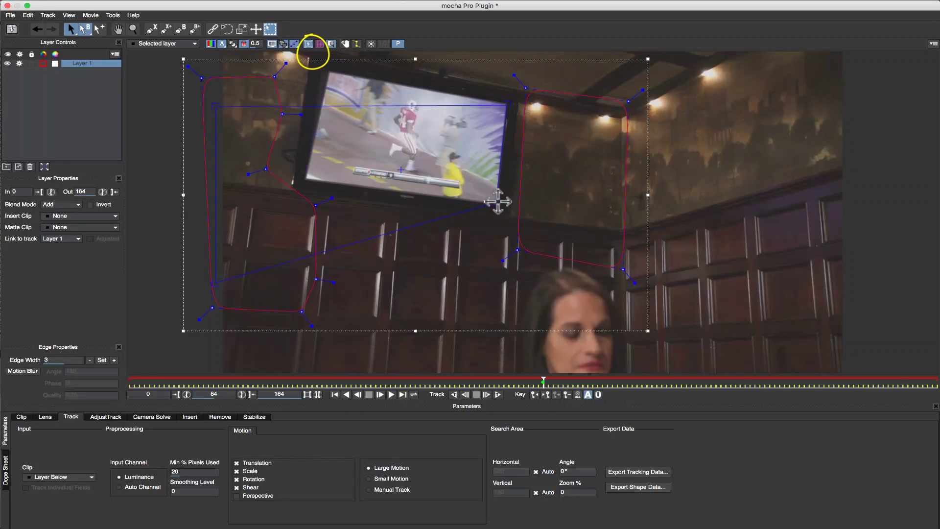
{"action": "left_click_drag", "start_coordinate": [214, 104], "coordinate": [327, 72]}
{"action": "left_click_drag", "start_coordinate": [214, 283], "coordinate": [304, 181]}
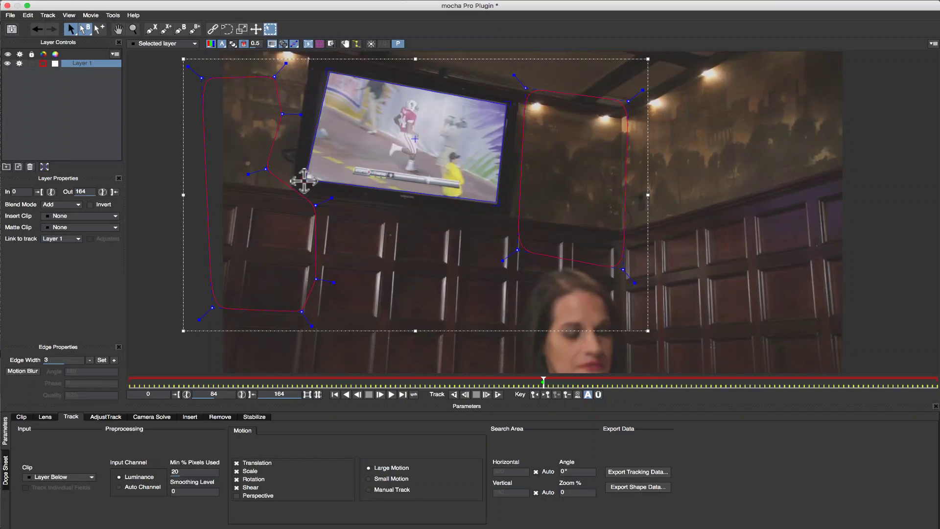
{"action": "left_click_drag", "start_coordinate": [507, 104], "coordinate": [507, 103]}
{"action": "left_click_drag", "start_coordinate": [329, 72], "coordinate": [327, 72]}
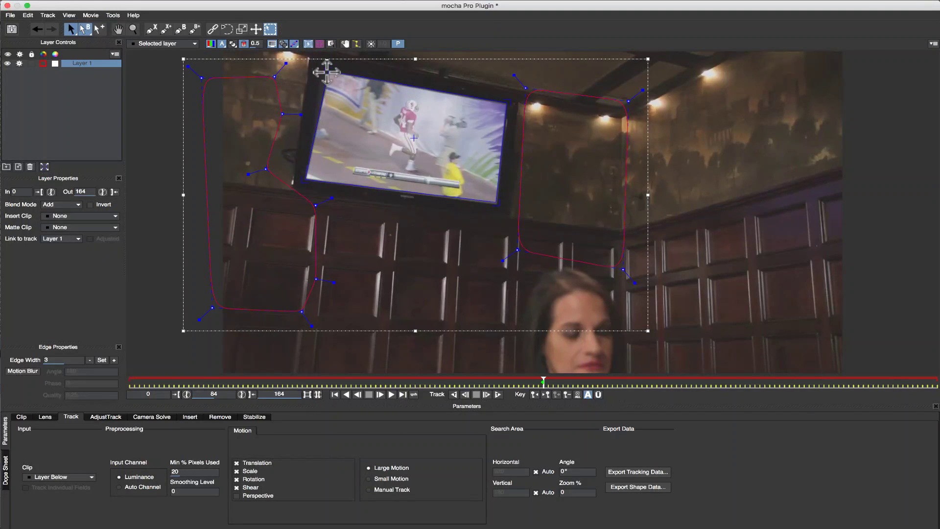
- Enable Perspective motion and track Layer 1 backward and forward from frame 84 through the whole clip
{"action": "left_click", "coordinate": [237, 496]}
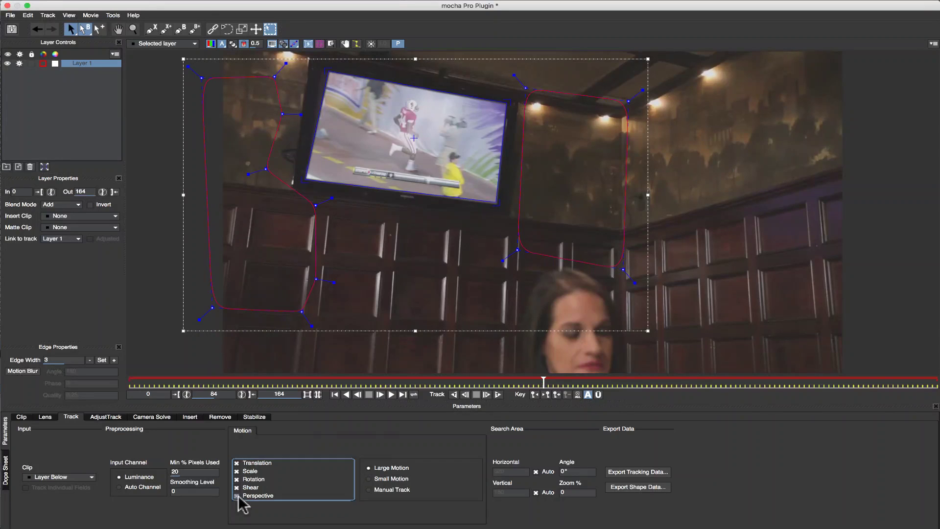
{"action": "left_click", "coordinate": [454, 394]}
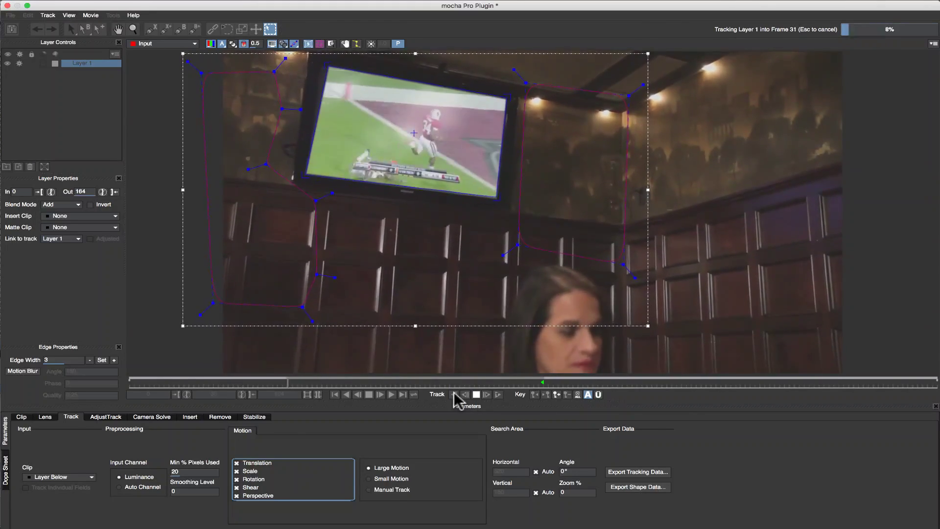
{"action": "left_click", "coordinate": [453, 394]}
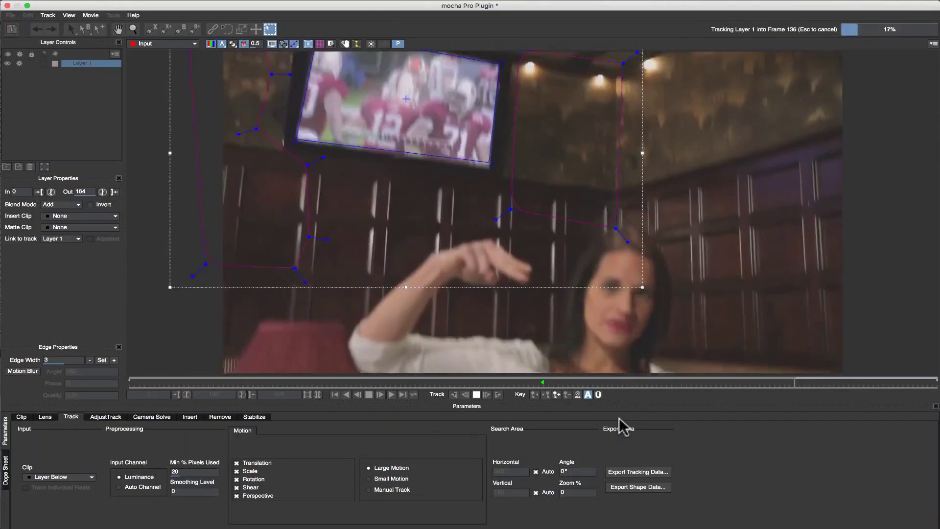
{"action": "left_click_drag", "start_coordinate": [934, 379], "coordinate": [4, 364]}
{"action": "key", "text": "space"}
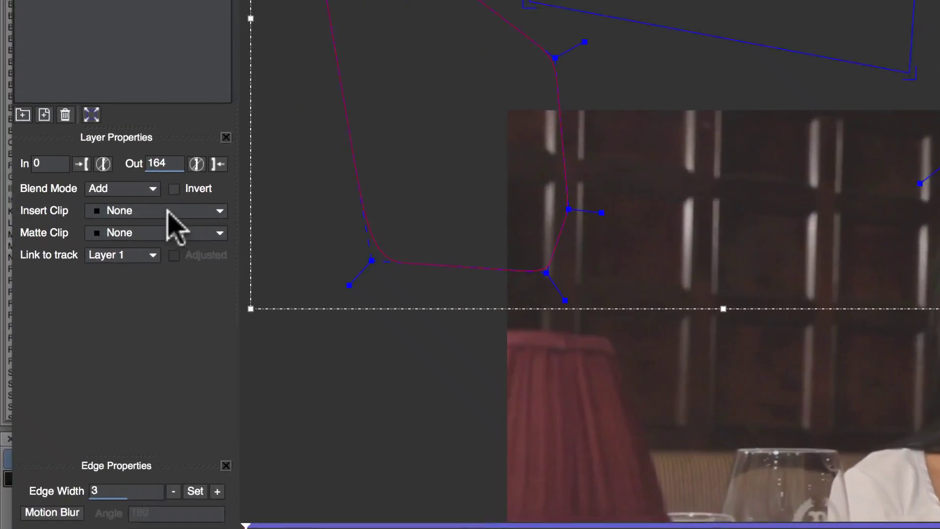
{"action": "left_click", "coordinate": [138, 211]}
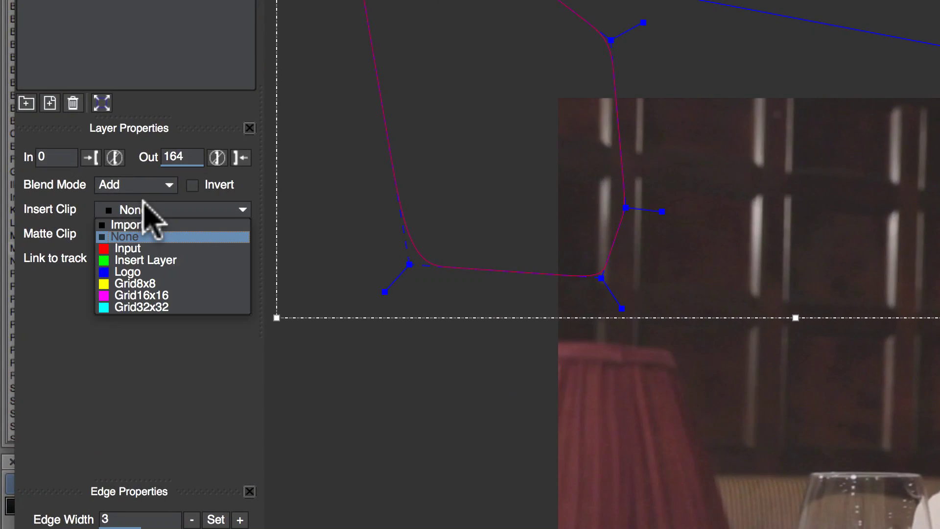
{"action": "left_click", "coordinate": [139, 224]}
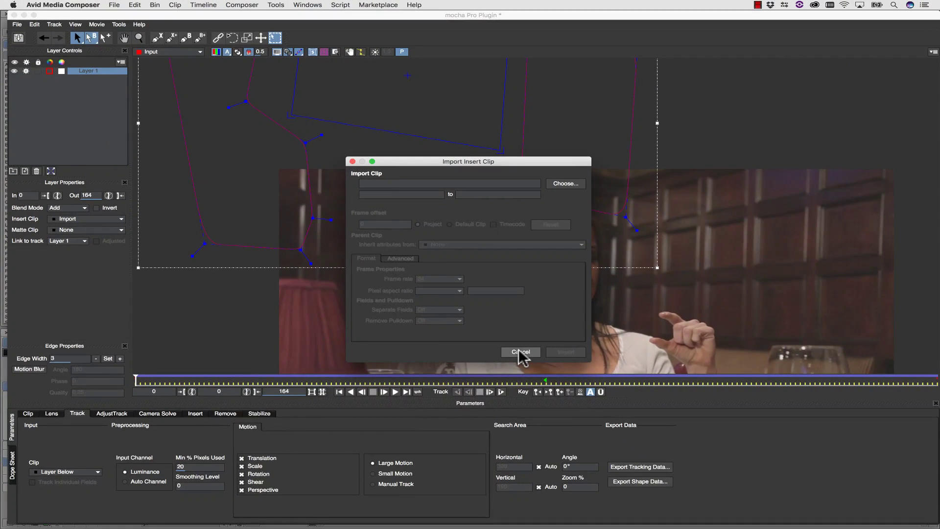
{"action": "left_click", "coordinate": [520, 352]}
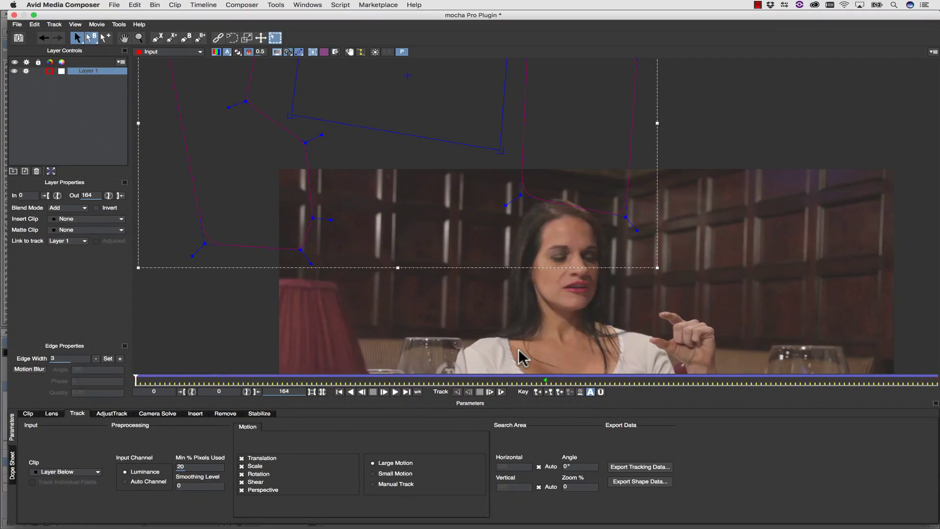
- Set Layer 1's insert clip to Grid8x8 and play through the shot to check the track on the TV
{"action": "left_click", "coordinate": [98, 219]}
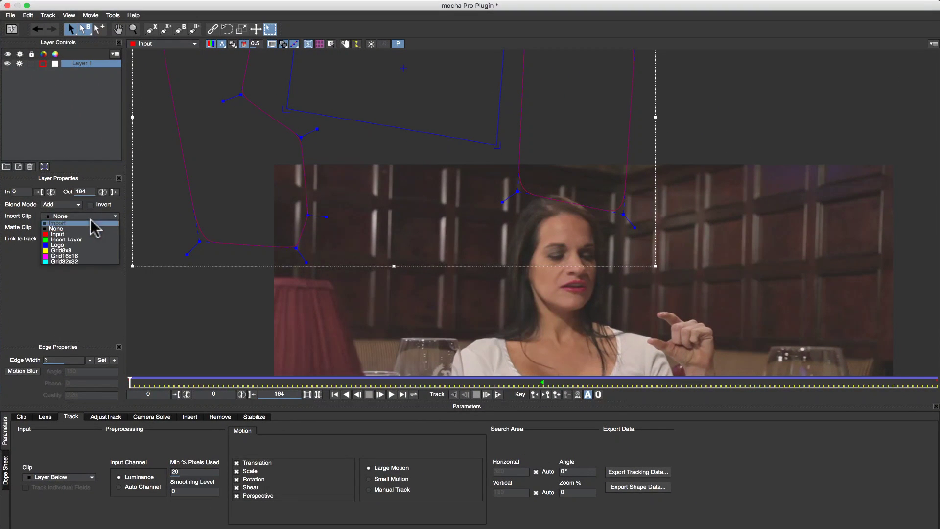
{"action": "left_click", "coordinate": [77, 249]}
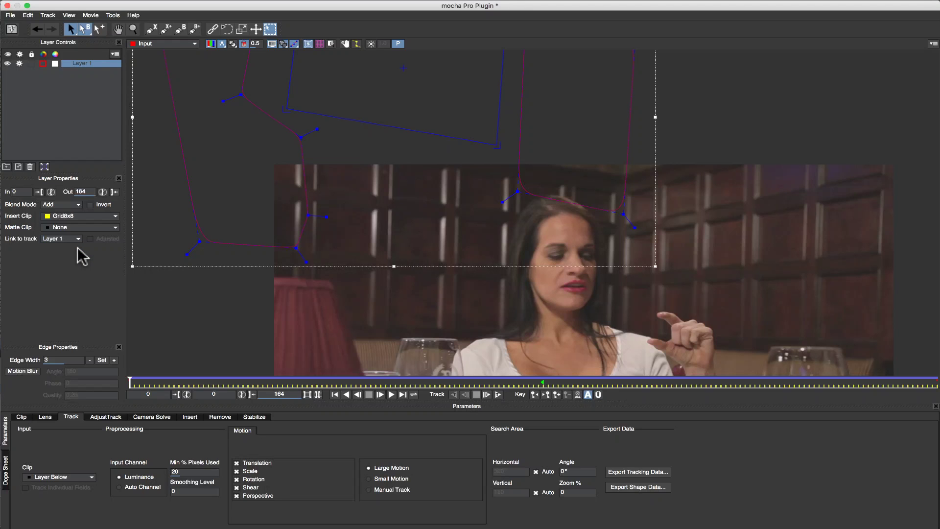
{"action": "left_click", "coordinate": [391, 394]}
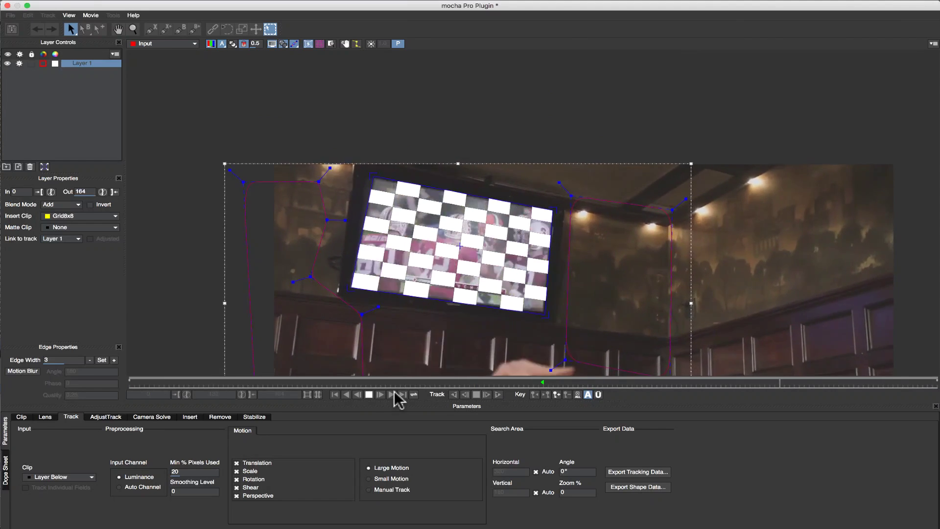
{"action": "left_click_drag", "start_coordinate": [701, 384], "coordinate": [492, 394]}
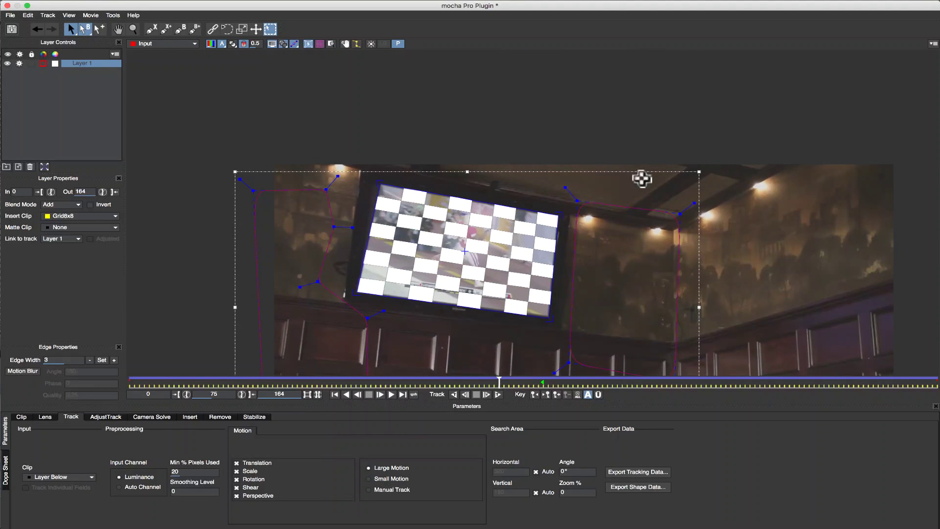
- Set Layer 1's insert clip to Insert Layer, enable Motion Blur for the insert render and review the composite up to frame 124
{"action": "left_click", "coordinate": [83, 216]}
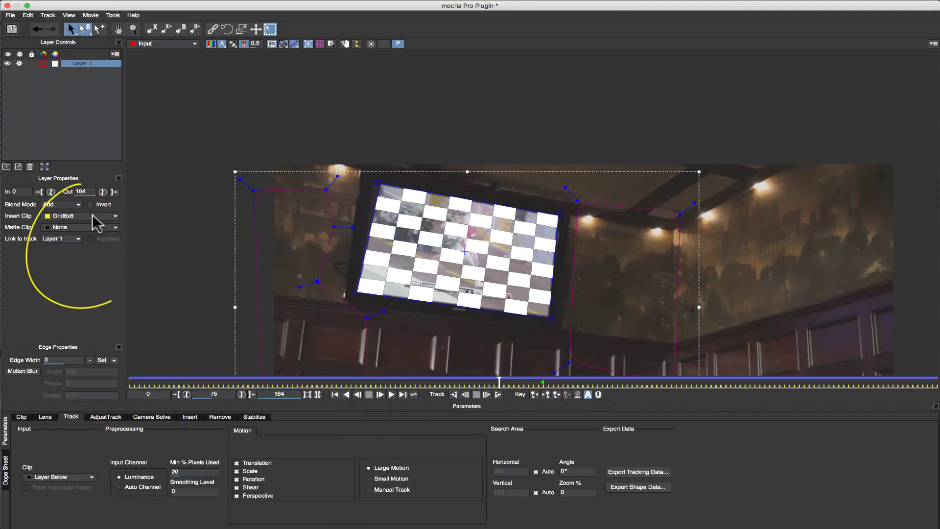
{"action": "left_click", "coordinate": [89, 245]}
{"action": "left_click", "coordinate": [190, 417]}
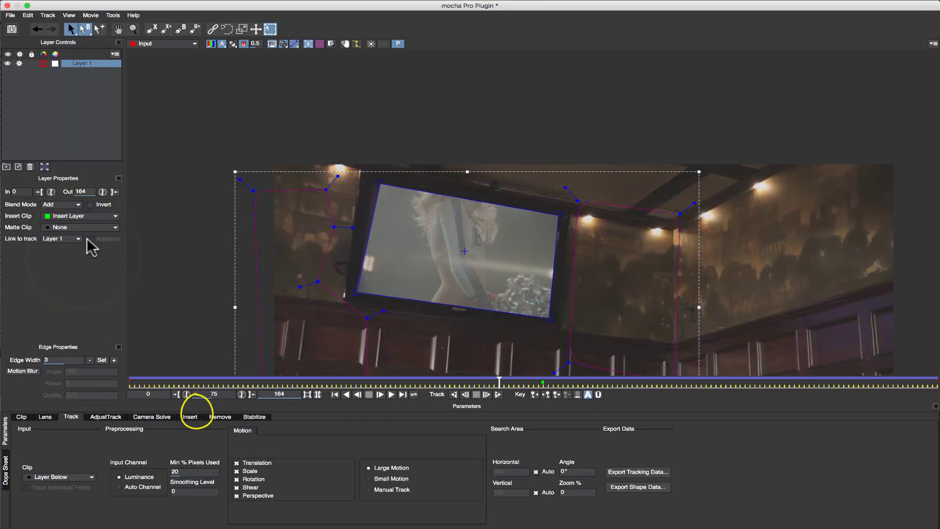
{"action": "left_click", "coordinate": [428, 439]}
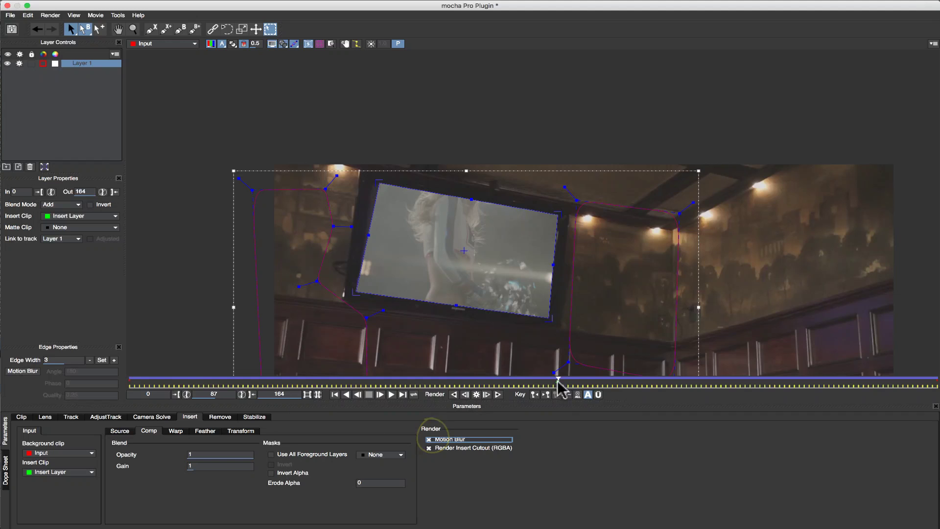
{"action": "left_click_drag", "start_coordinate": [557, 383], "coordinate": [739, 384]}
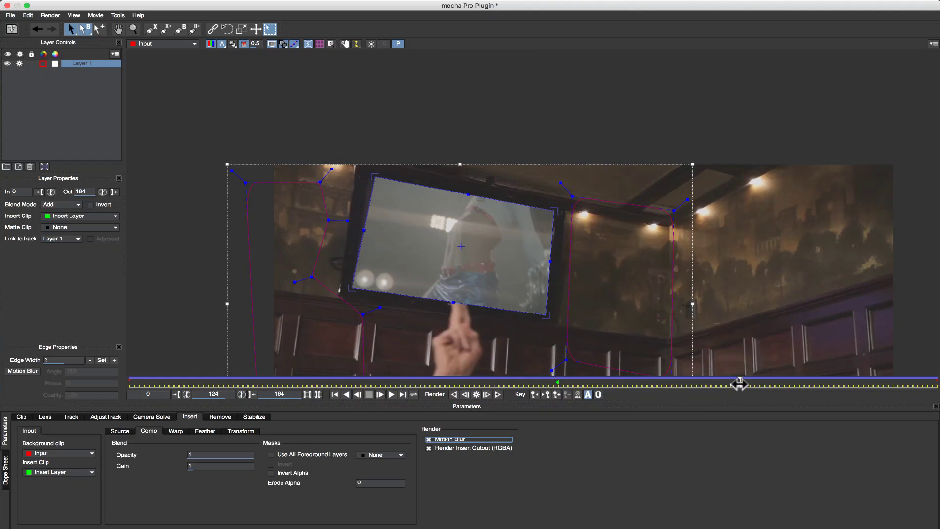
- Set Layer 1's insert clip to None and rename the layer as screen track
{"action": "left_click", "coordinate": [68, 226]}
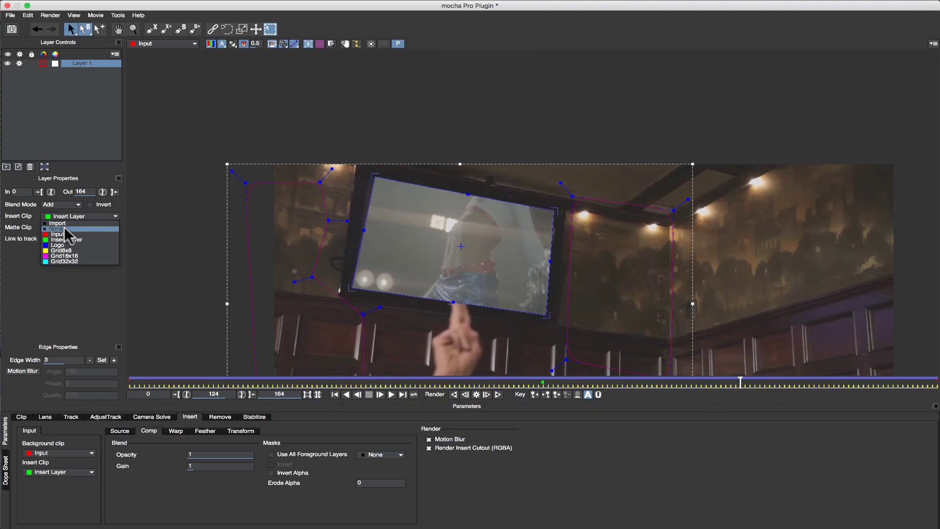
{"action": "left_click", "coordinate": [65, 228]}
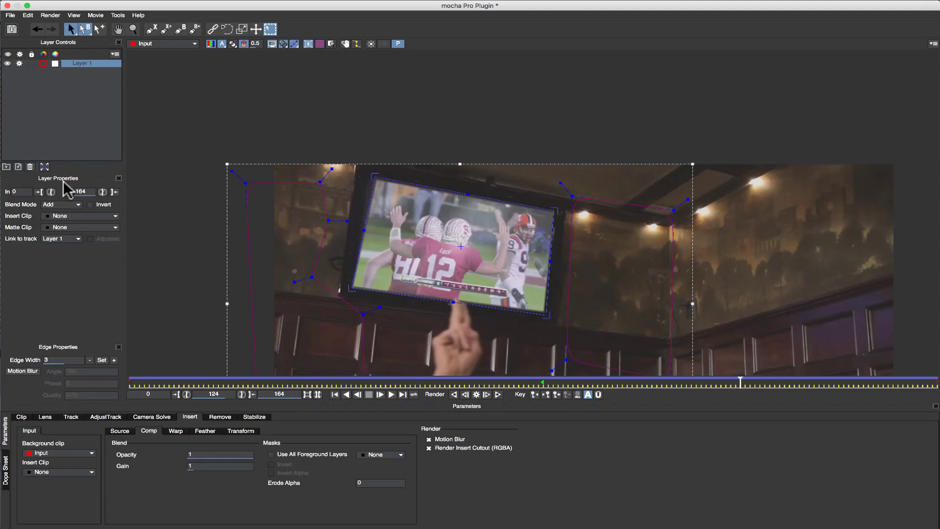
{"action": "double_click", "coordinate": [76, 63]}
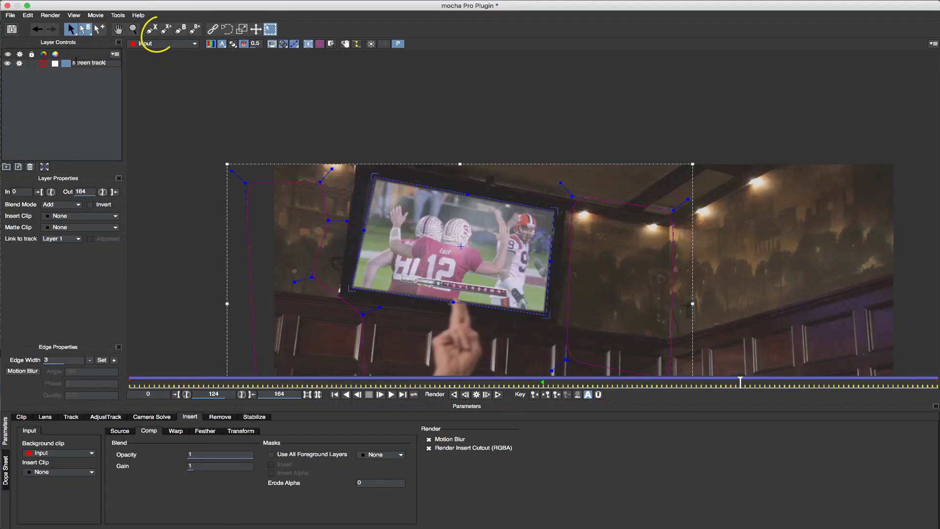
- Draw an X-spline around the raised pointing hand at frame 124, adjust its fingertip points and name the layer fingers
{"action": "left_click", "coordinate": [151, 30]}
{"action": "left_click", "coordinate": [452, 298]}
{"action": "left_click", "coordinate": [467, 300]}
{"action": "left_click", "coordinate": [470, 323]}
{"action": "left_click", "coordinate": [476, 340]}
{"action": "left_click", "coordinate": [470, 361]}
{"action": "left_click", "coordinate": [445, 360]}
{"action": "right_click", "coordinate": [452, 312]}
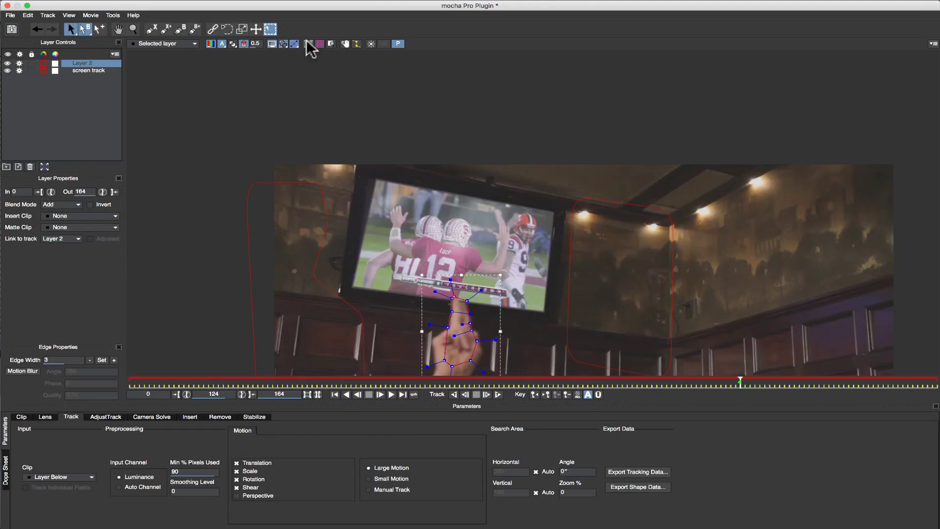
{"action": "left_click_drag", "start_coordinate": [450, 280], "coordinate": [453, 283]}
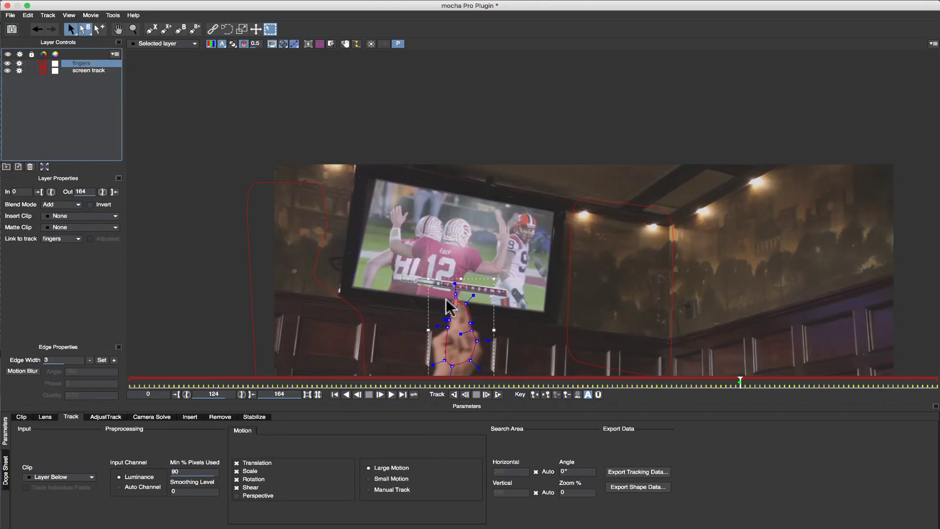
{"action": "left_click_drag", "start_coordinate": [452, 298], "coordinate": [454, 294]}
- Turn off screen track processing, track the fingers layer forward and backward from frame 124, and limit it to frames 111 to 136
{"action": "left_click", "coordinate": [19, 70]}
{"action": "left_click", "coordinate": [498, 394]}
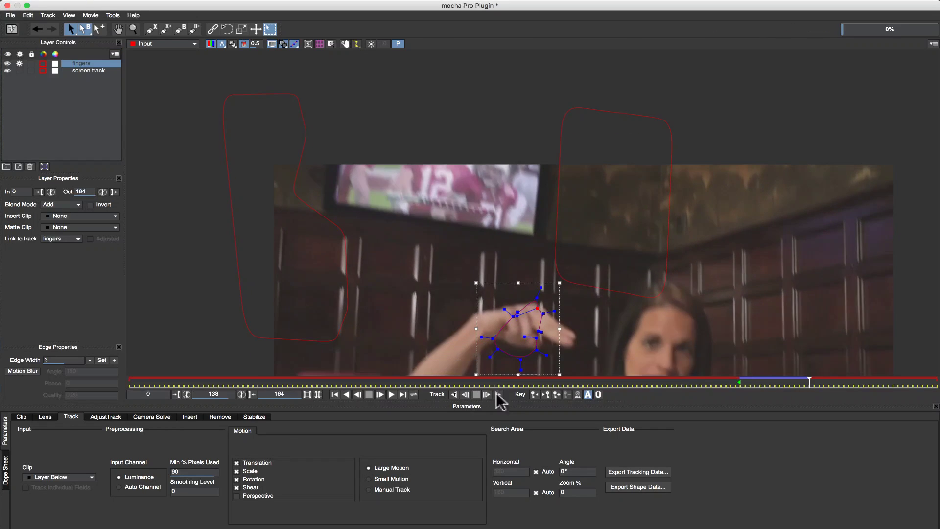
{"action": "left_click", "coordinate": [741, 383]}
{"action": "left_click", "coordinate": [454, 394]}
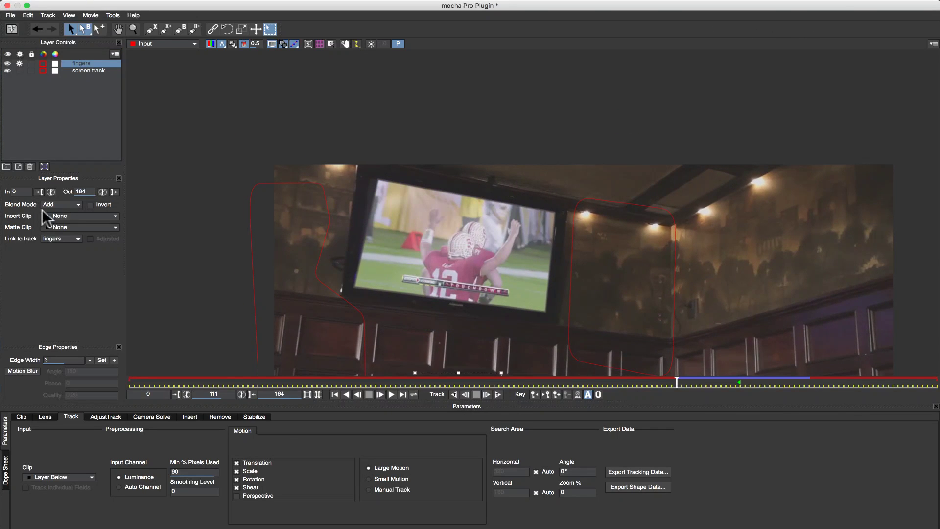
{"action": "left_click", "coordinate": [38, 192]}
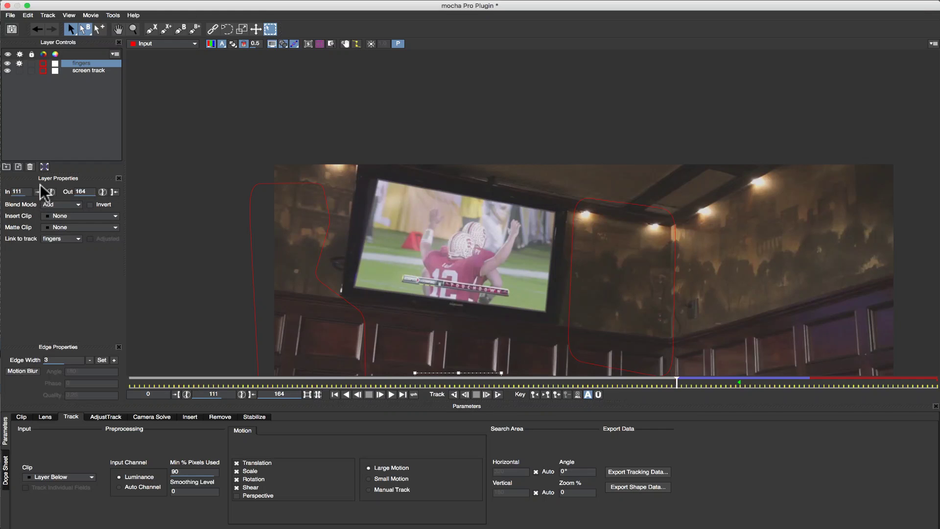
- Stabilize the view on the fingers layer and adjust its spline to the fingertip on frames around 122
{"action": "left_click", "coordinate": [343, 44]}
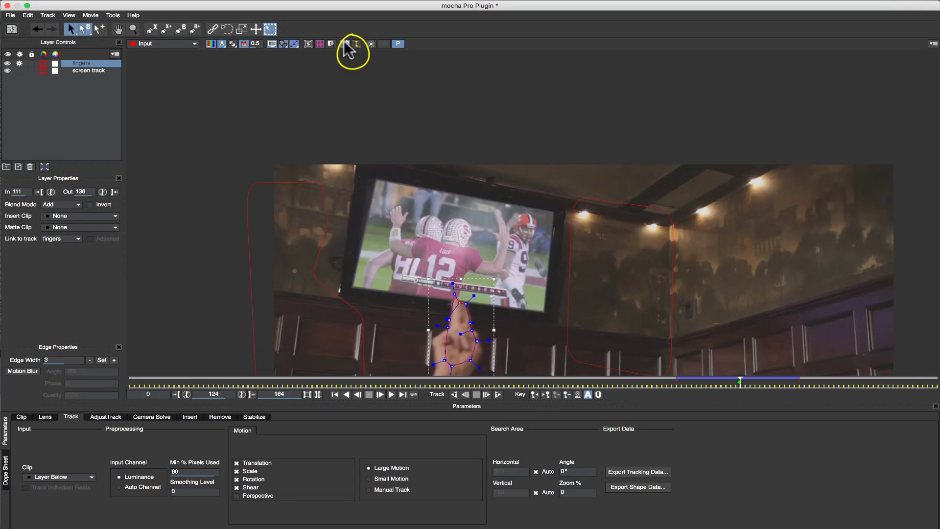
{"action": "key", "text": "z"}
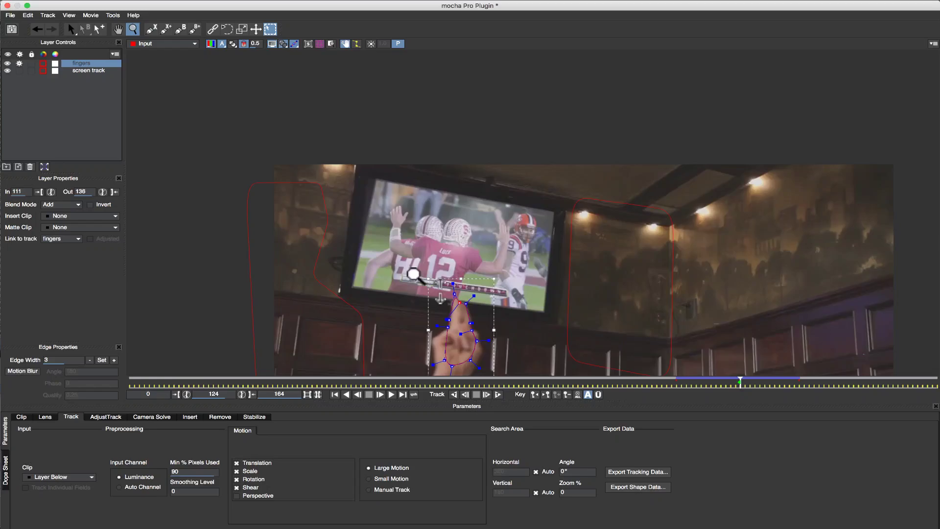
{"action": "left_click_drag", "start_coordinate": [415, 276], "coordinate": [470, 261]}
{"action": "mouse_move", "coordinate": [738, 382]}
{"action": "left_mouse_down"}
{"action": "mouse_move", "coordinate": [750, 383]}
{"action": "mouse_move", "coordinate": [729, 383]}
{"action": "left_mouse_up"}
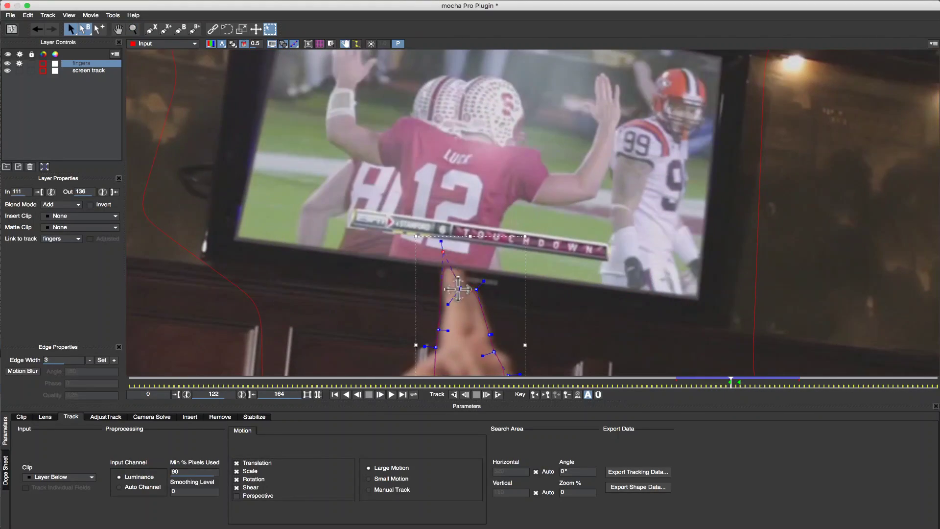
{"action": "key", "text": "Left"}
{"action": "key", "text": "Left"}
{"action": "key", "text": "Left"}
{"action": "left_click_drag", "start_coordinate": [468, 286], "coordinate": [466, 283]}
{"action": "key", "text": "Right"}
{"action": "key", "text": "Right"}
{"action": "key", "text": "Right"}
{"action": "key", "text": "Right"}
{"action": "left_click_drag", "start_coordinate": [466, 283], "coordinate": [457, 271]}
{"action": "key", "text": "Right"}
{"action": "key", "text": "Right"}
{"action": "key", "text": "Right"}
{"action": "key", "text": "Right"}
{"action": "key", "text": "Right"}
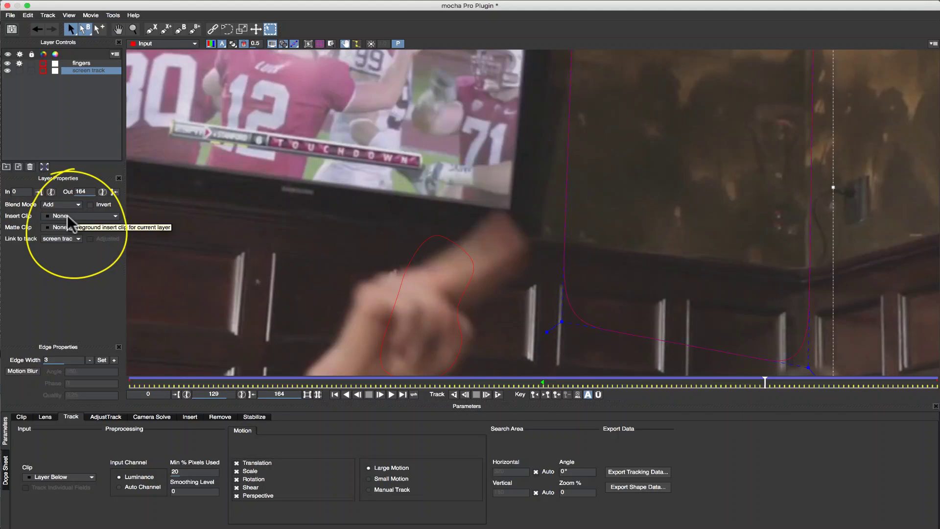
- Set the screen track's insert clip to Insert Layer and mask the insert with the fingers layer's matte, inverted
{"action": "left_click", "coordinate": [81, 216]}
{"action": "left_click", "coordinate": [74, 237]}
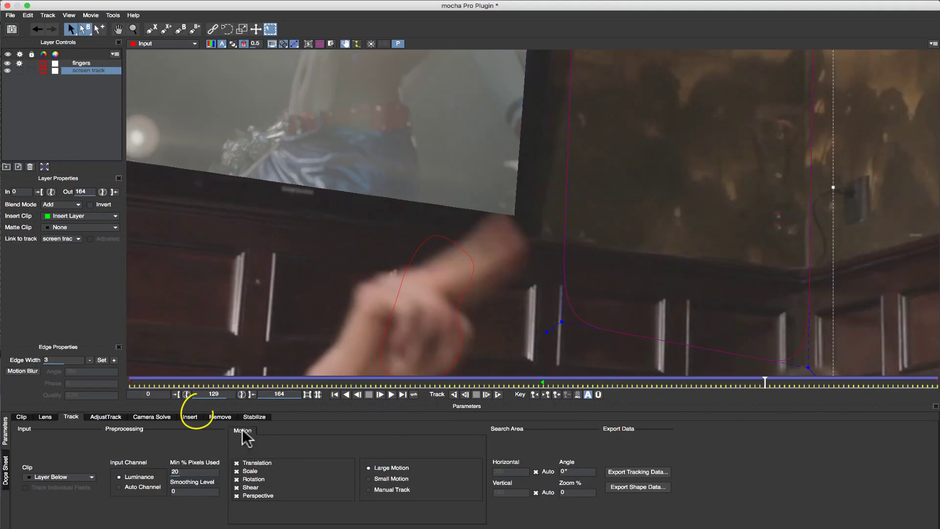
{"action": "left_click", "coordinate": [190, 417]}
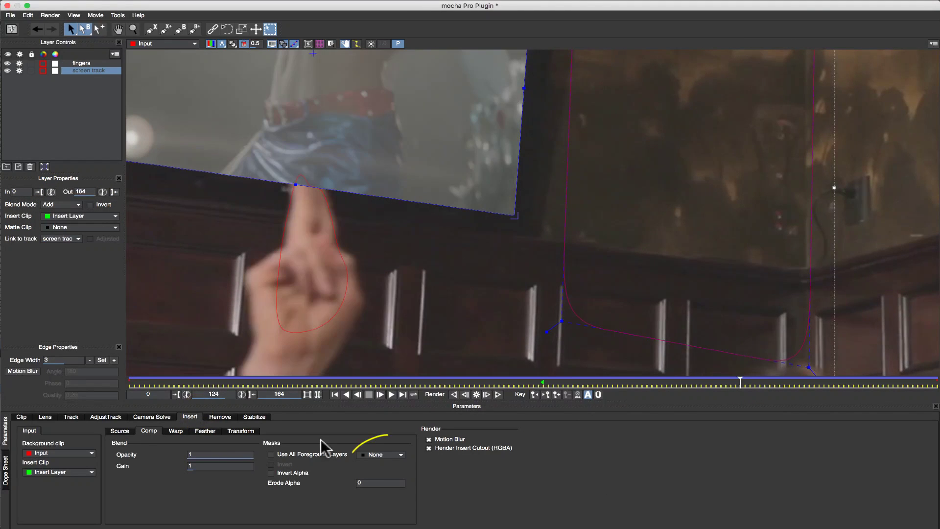
{"action": "left_click", "coordinate": [383, 455]}
{"action": "left_click", "coordinate": [380, 466]}
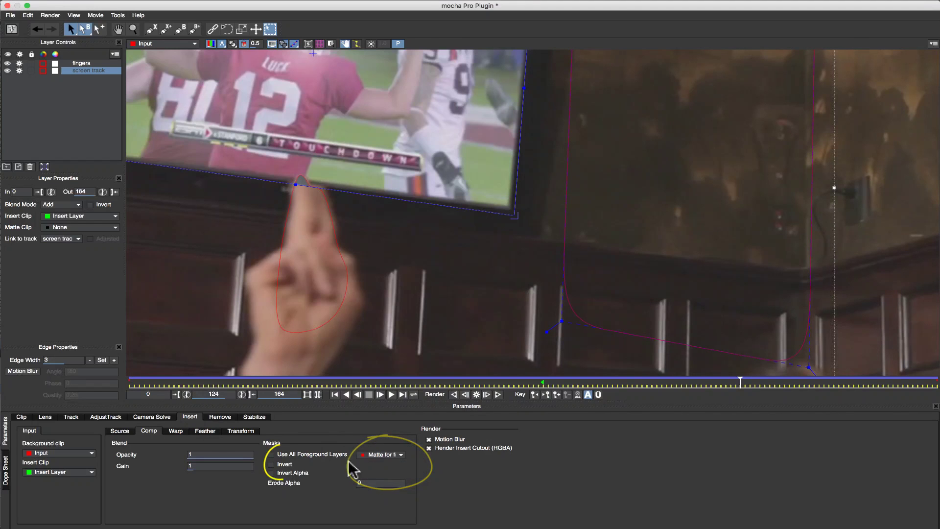
{"action": "left_click", "coordinate": [279, 464]}
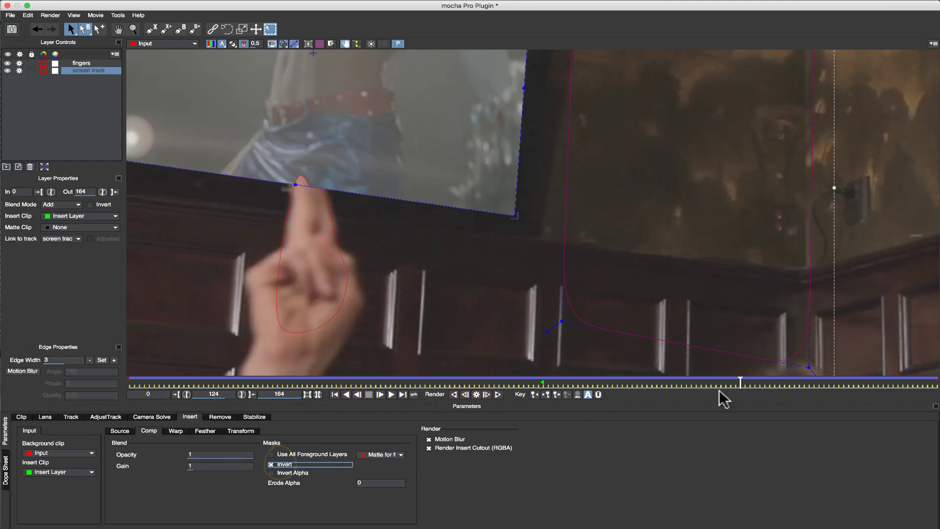
- Soften the fingers spline with an edge width of 3, check the composite around frame 125, then save and close mocha Pro
{"action": "left_click_drag", "start_coordinate": [740, 383], "coordinate": [745, 386]}
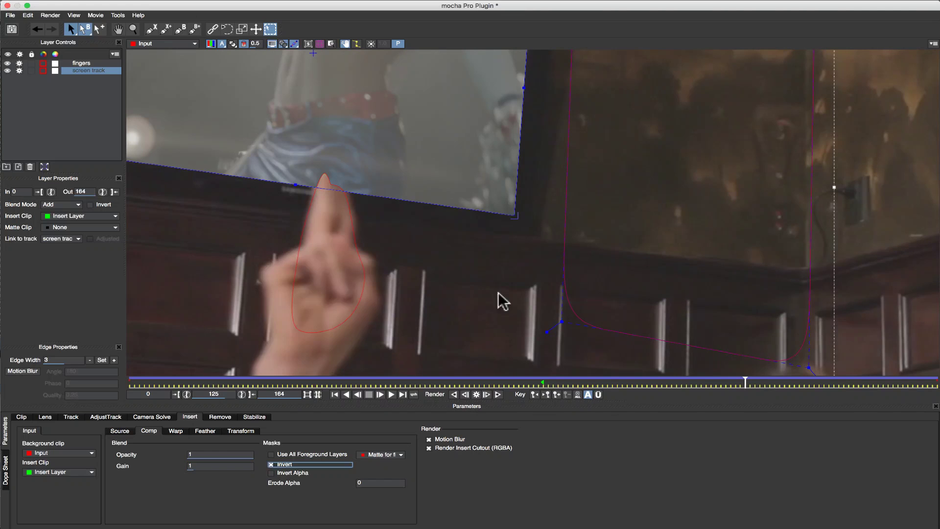
{"action": "left_click", "coordinate": [346, 220]}
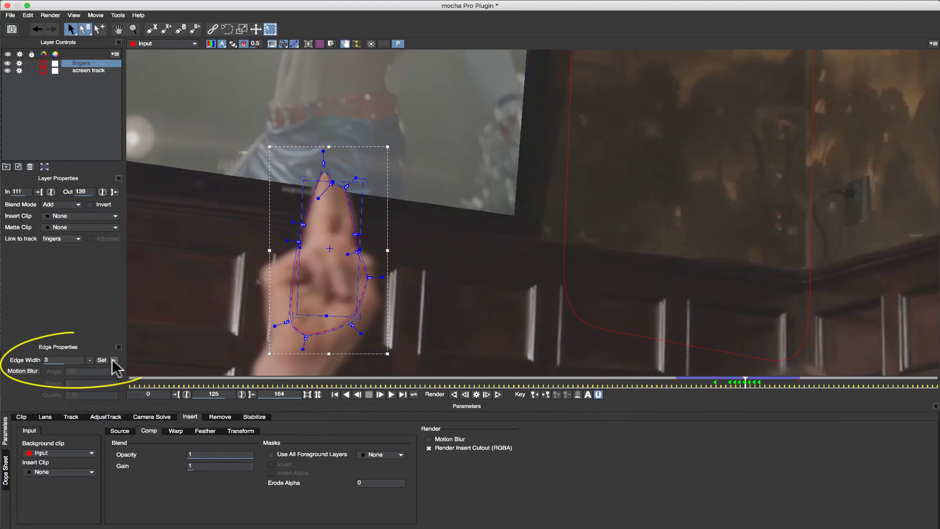
{"action": "left_click_drag", "start_coordinate": [745, 385], "coordinate": [755, 384]}
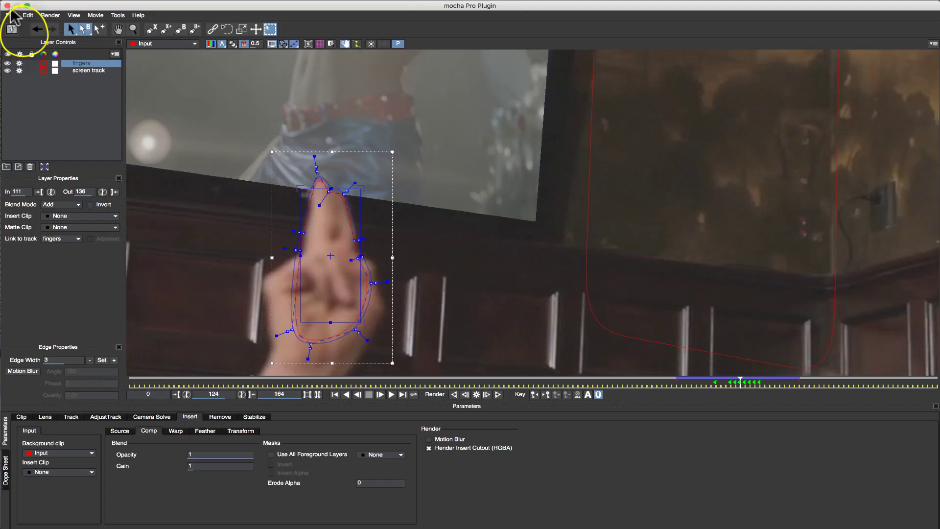
{"action": "left_click", "coordinate": [7, 5]}
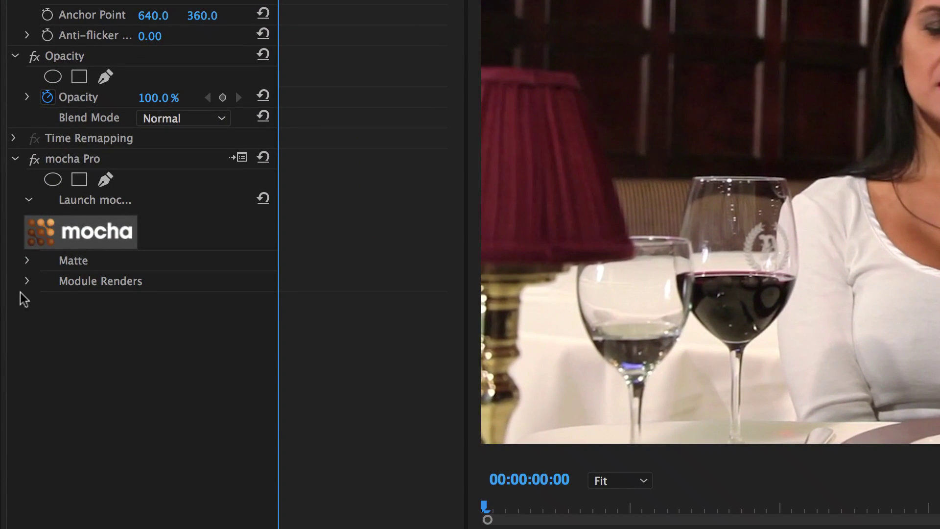
- Enable mocha Pro's module render on the ESPN clip with the Insert composite module and Video 1 as the insert layer
{"action": "left_click", "coordinate": [25, 286]}
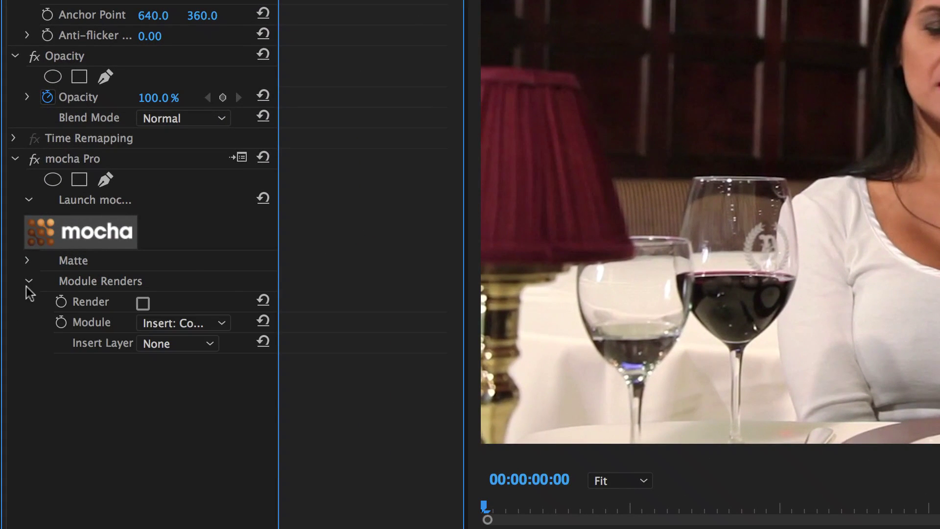
{"action": "left_click", "coordinate": [143, 303]}
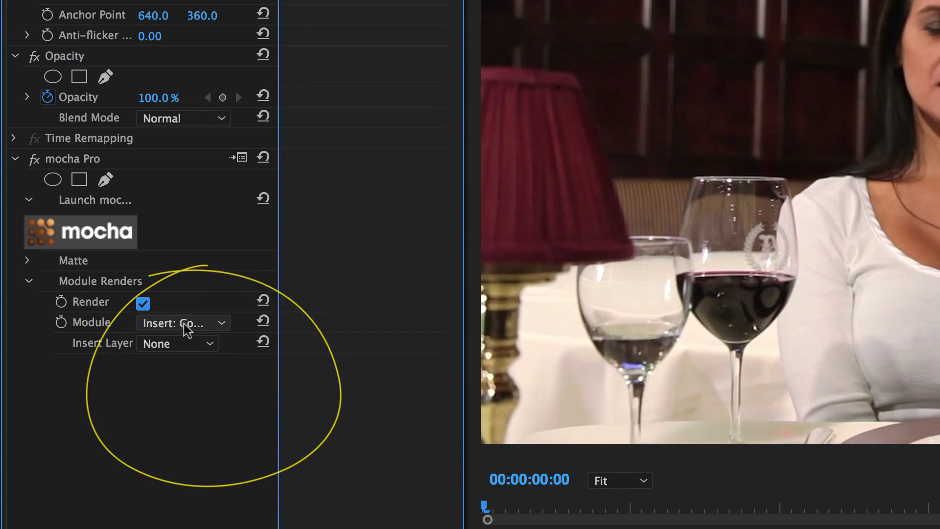
{"action": "left_click", "coordinate": [184, 324]}
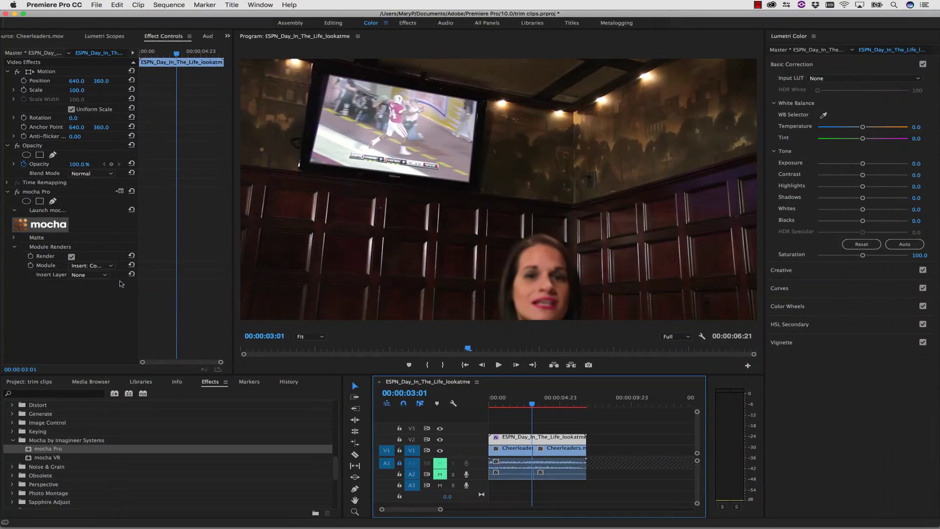
{"action": "left_click", "coordinate": [91, 275]}
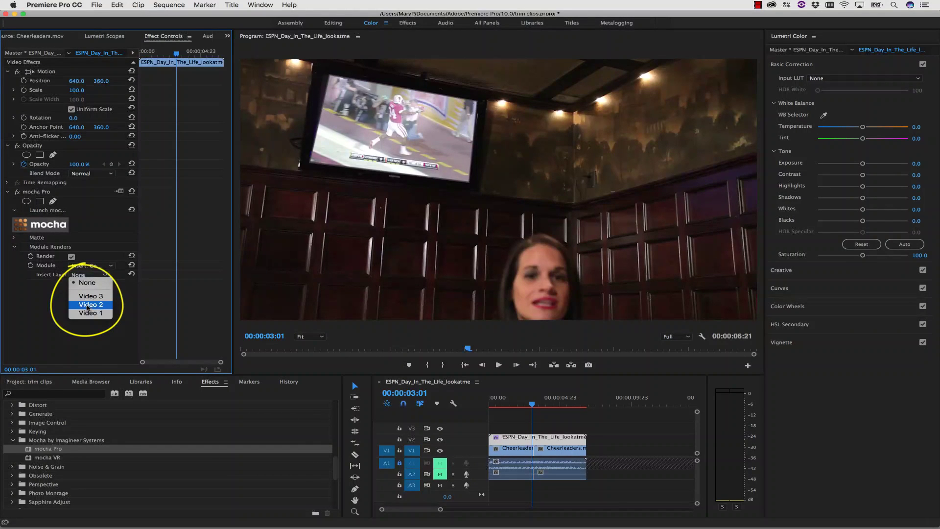
{"action": "left_click", "coordinate": [92, 313]}
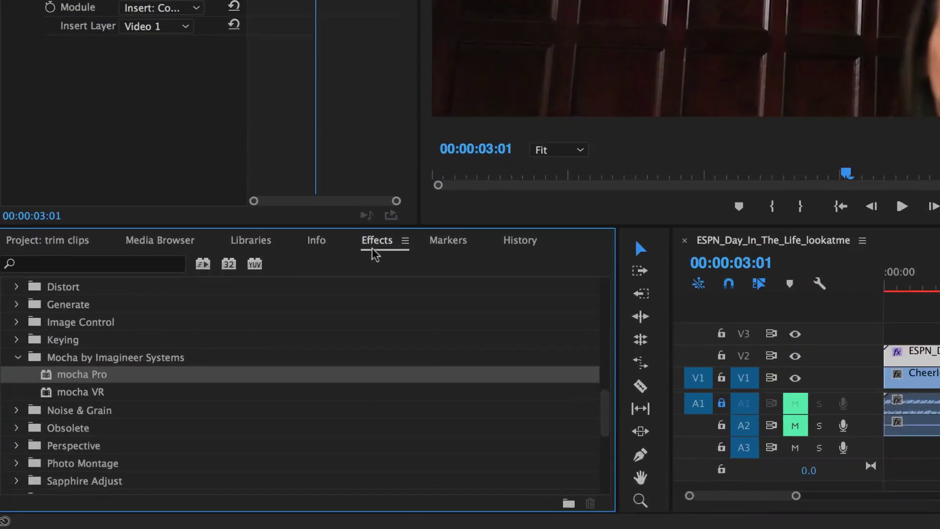
- Apply the BCC Cross Glitch transition to the cut between the two Cheerleaders clips on V1 and preview the result around 00:00:02:21
{"action": "scroll", "coordinate": [113, 421], "scroll_direction": "up", "scroll_amount": 10}
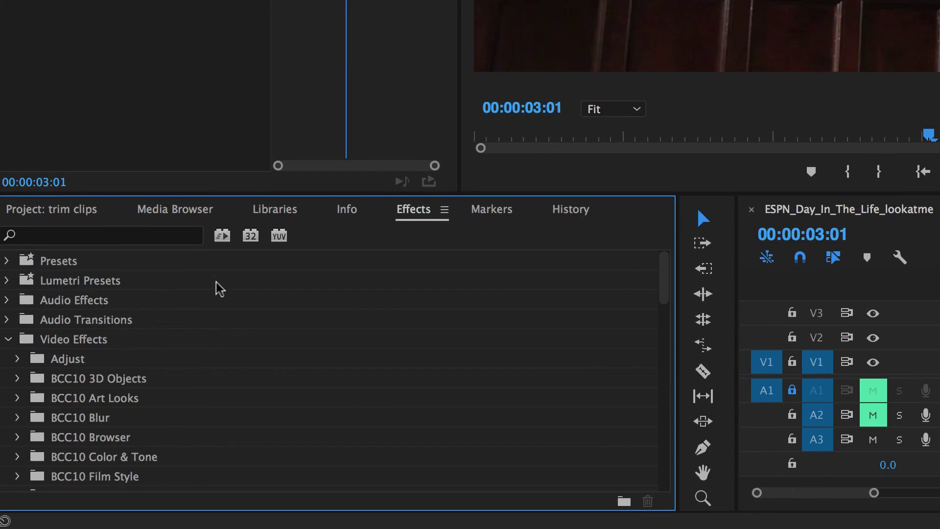
{"action": "left_click", "coordinate": [8, 338]}
{"action": "left_click", "coordinate": [8, 357]}
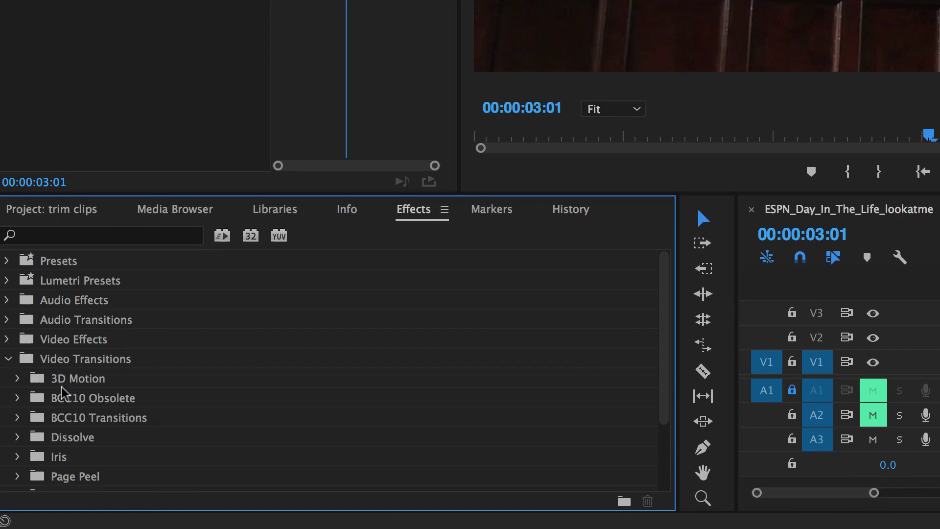
{"action": "scroll", "coordinate": [85, 397], "scroll_direction": "down", "scroll_amount": 2}
{"action": "left_click", "coordinate": [18, 359]}
{"action": "scroll", "coordinate": [88, 392], "scroll_direction": "down", "scroll_amount": 5}
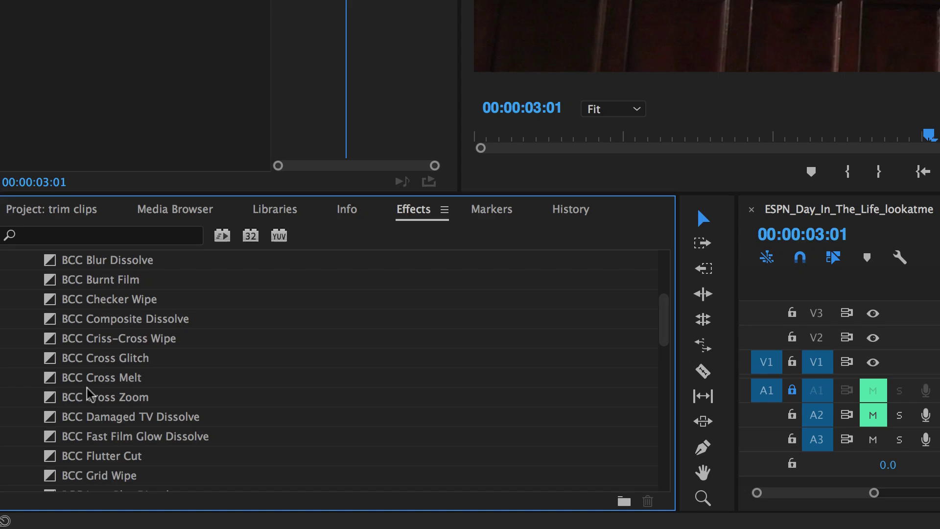
{"action": "left_click", "coordinate": [93, 358]}
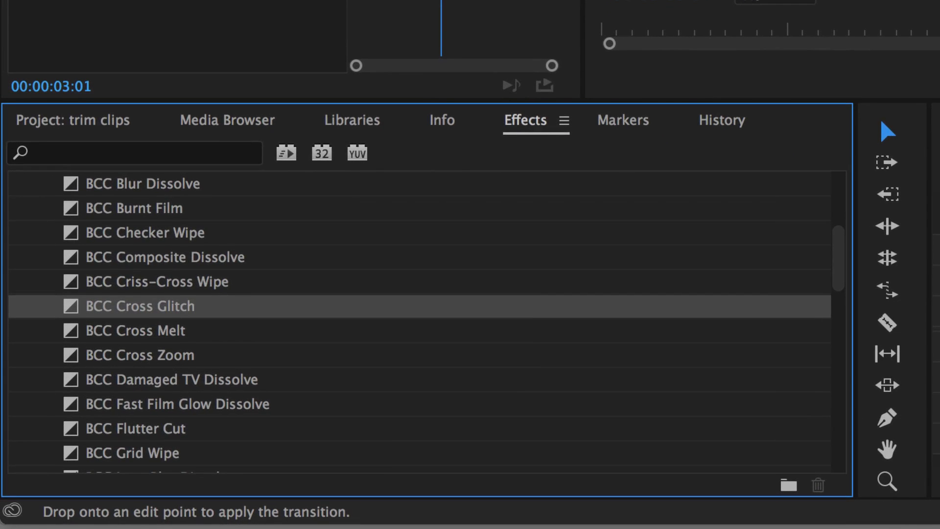
{"action": "left_click_drag", "start_coordinate": [137, 306], "coordinate": [590, 259]}
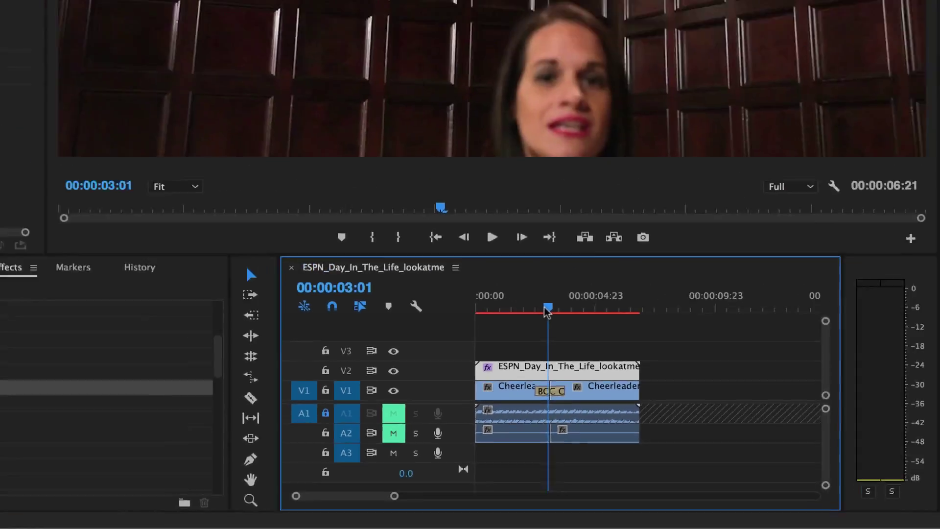
{"action": "left_click", "coordinate": [573, 105]}
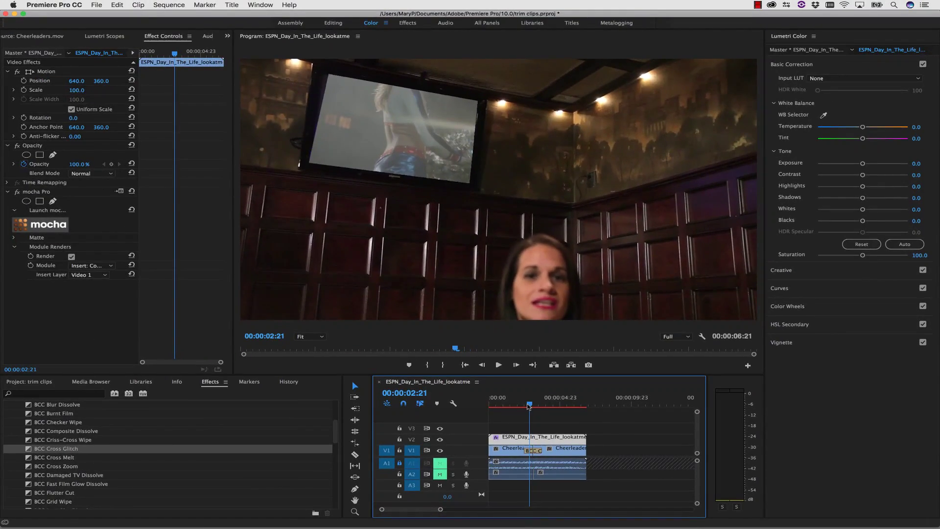